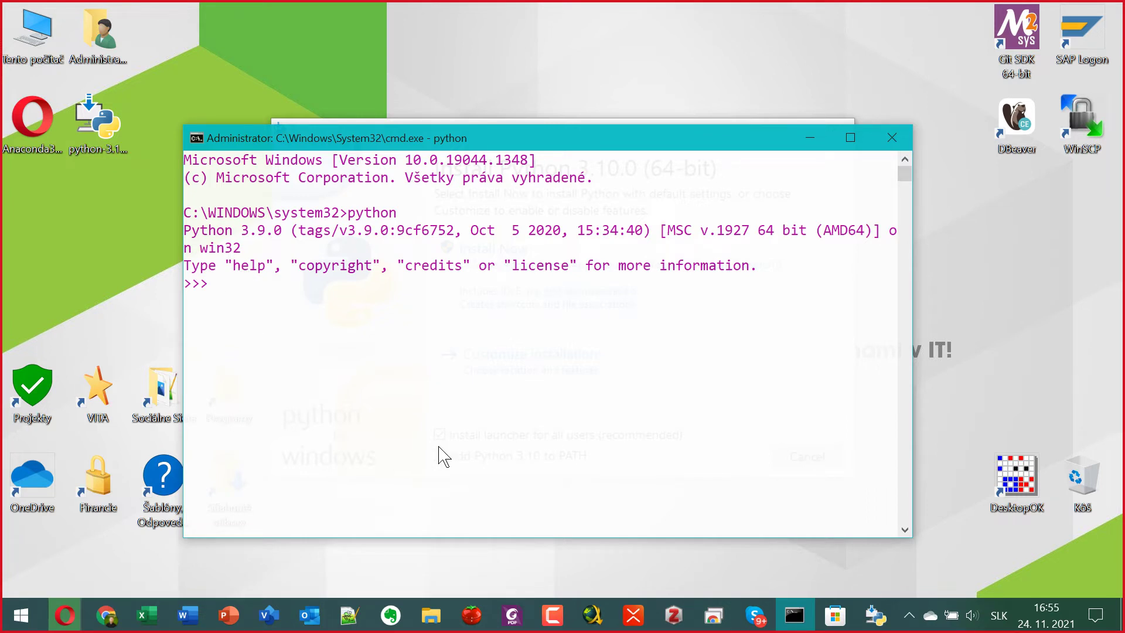
Exit the running Python 3.9.0 interpreter by entering quit().
{"action": "type", "text": "qu"}
{"action": "key", "text": "BackSpace"}
{"action": "key", "text": "BackSpace"}
{"action": "type", "text": "qu"}
{"action": "key", "text": "BackSpace"}
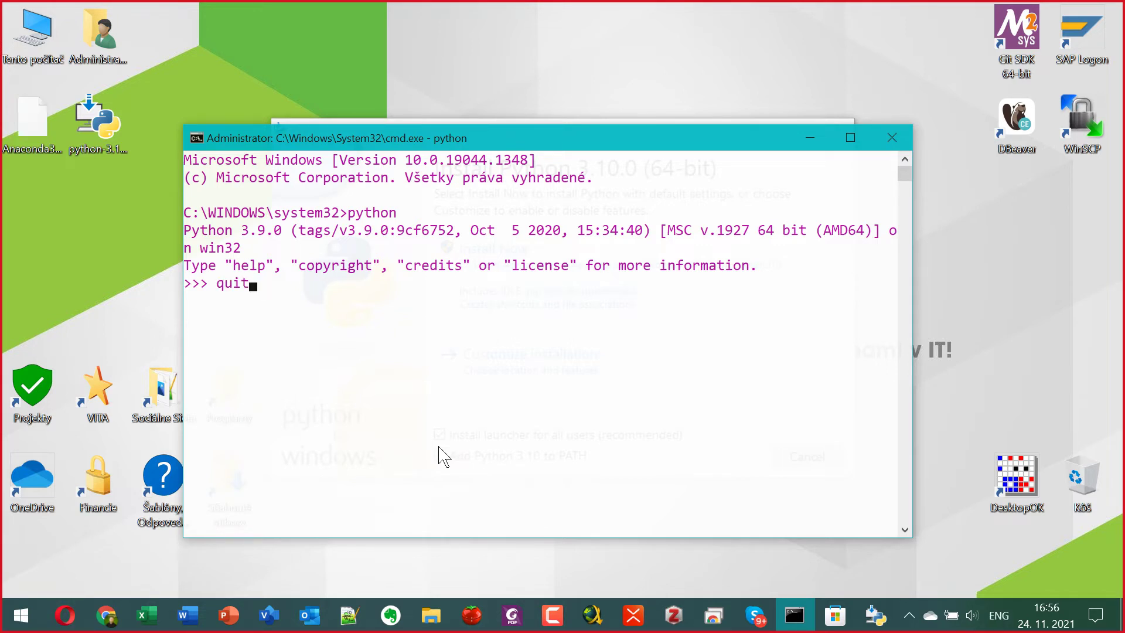
{"action": "type", "text": "()"}
{"action": "key", "text": "Return"}
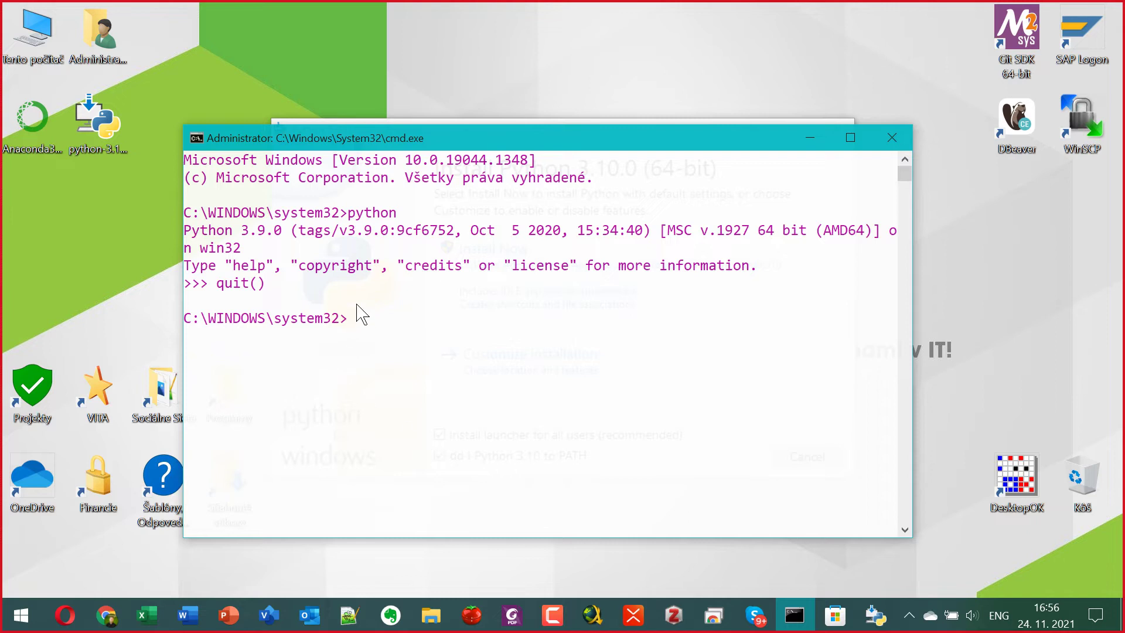
Change the command prompt's directory to c:\ and start Python from there.
{"action": "type", "text": "cd c>"}
{"action": "key", "text": "alt+shift"}
{"action": "type", "text": "\\"}
{"action": "key", "text": "Return"}
{"action": "type", "text": "pyt"}
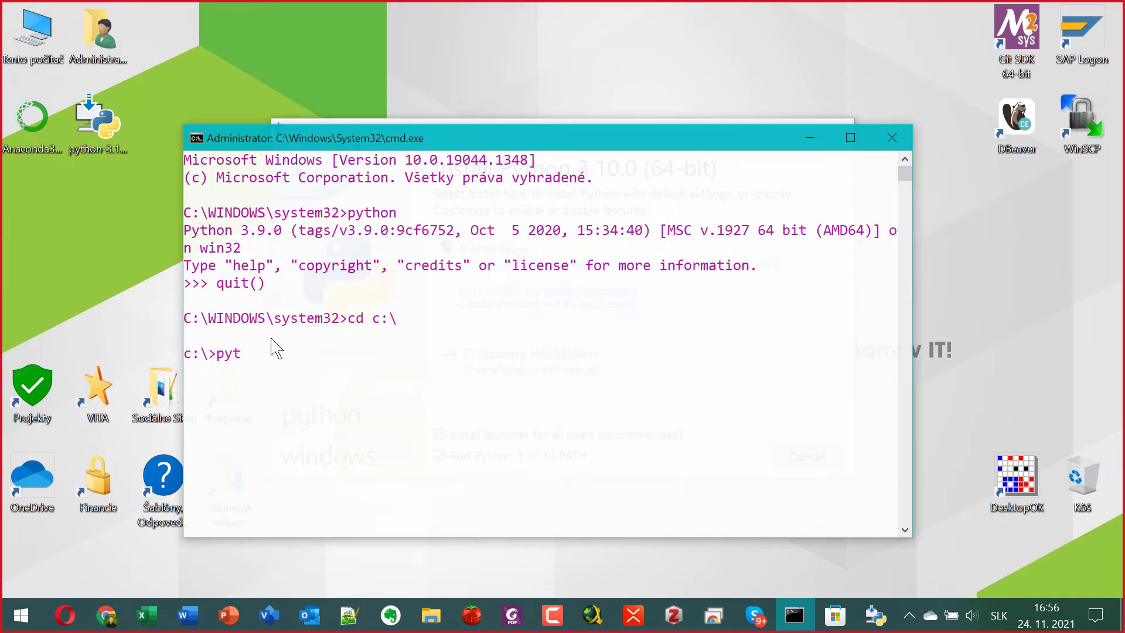
{"action": "type", "text": "hon"}
{"action": "key", "text": "Return"}
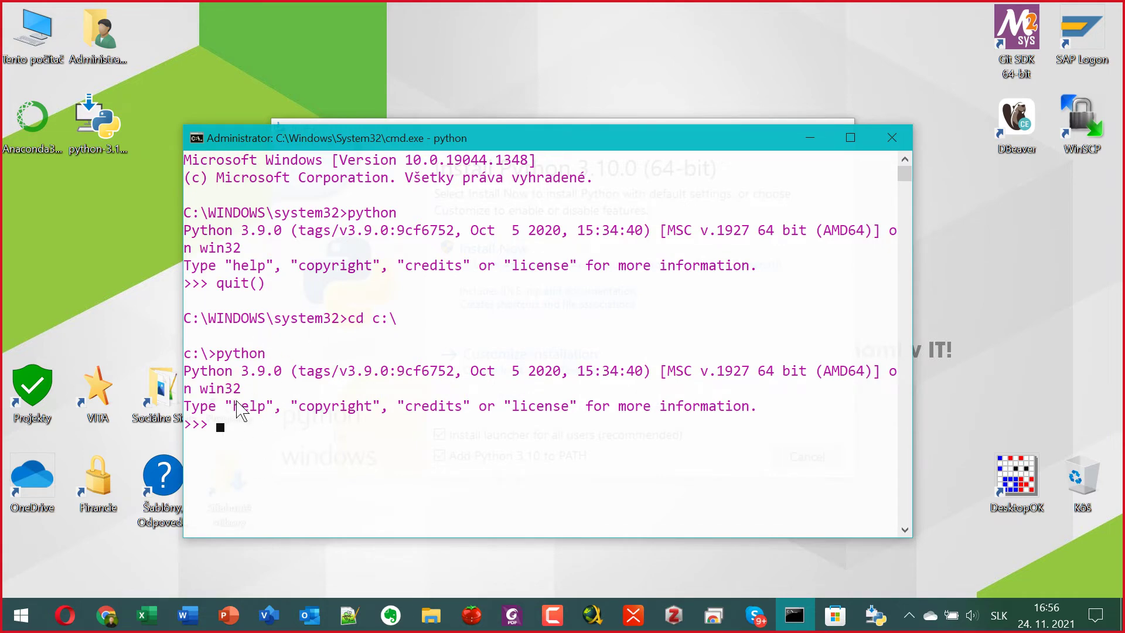
Return to the Python 3.10.0 setup and choose a customized installation, keeping all optional features selected, up to the advanced options.
{"action": "left_click", "coordinate": [814, 141]}
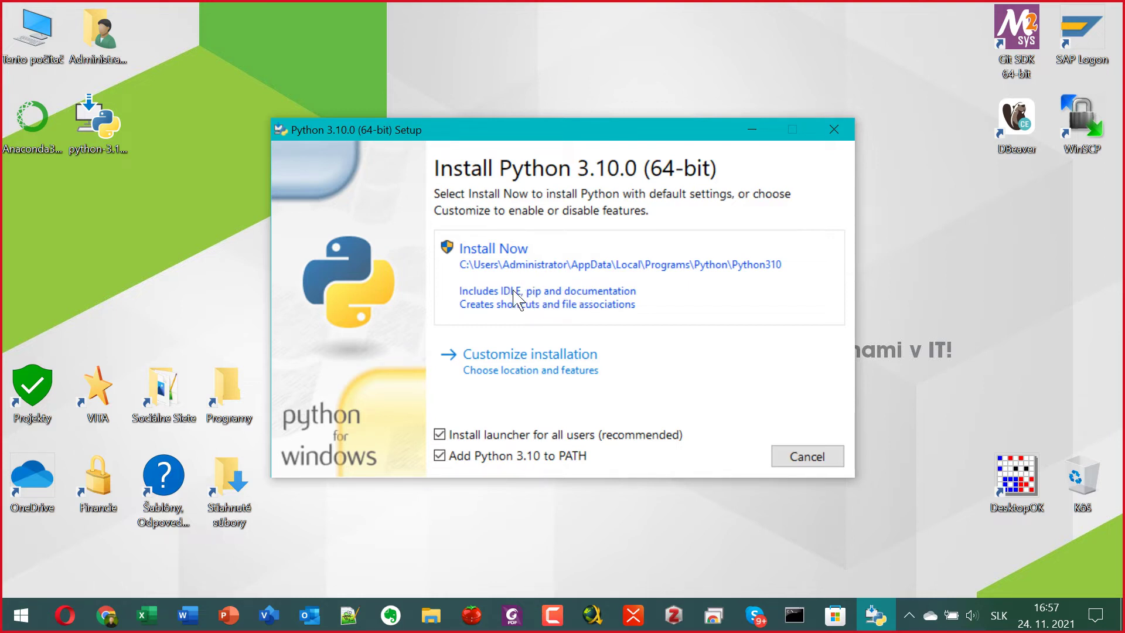
{"action": "left_click", "coordinate": [545, 366]}
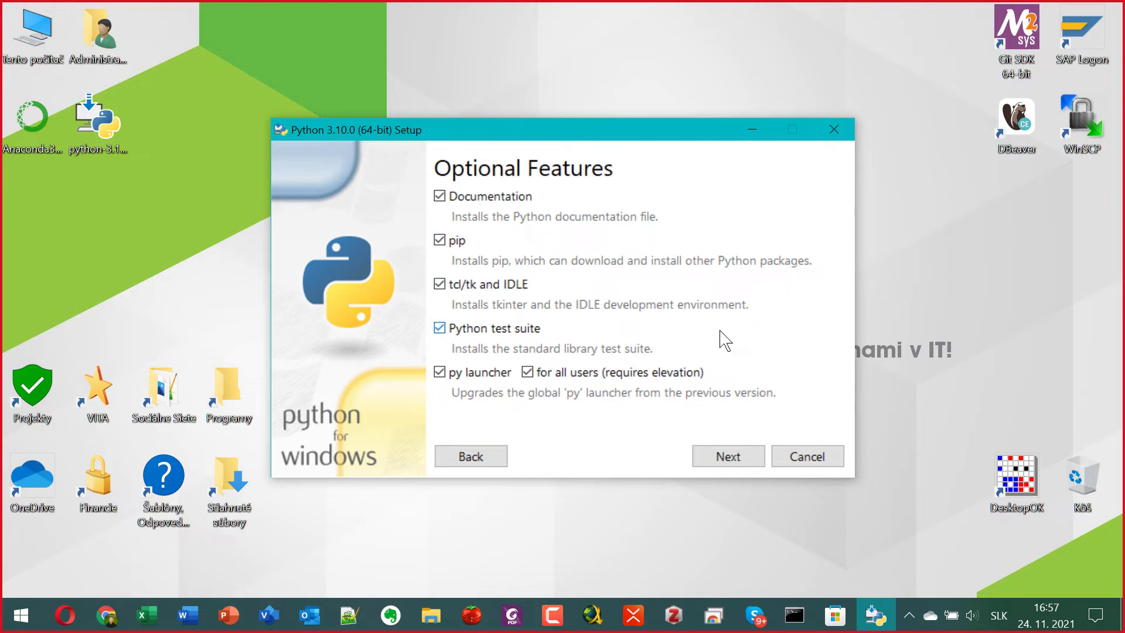
{"action": "left_click", "coordinate": [743, 461]}
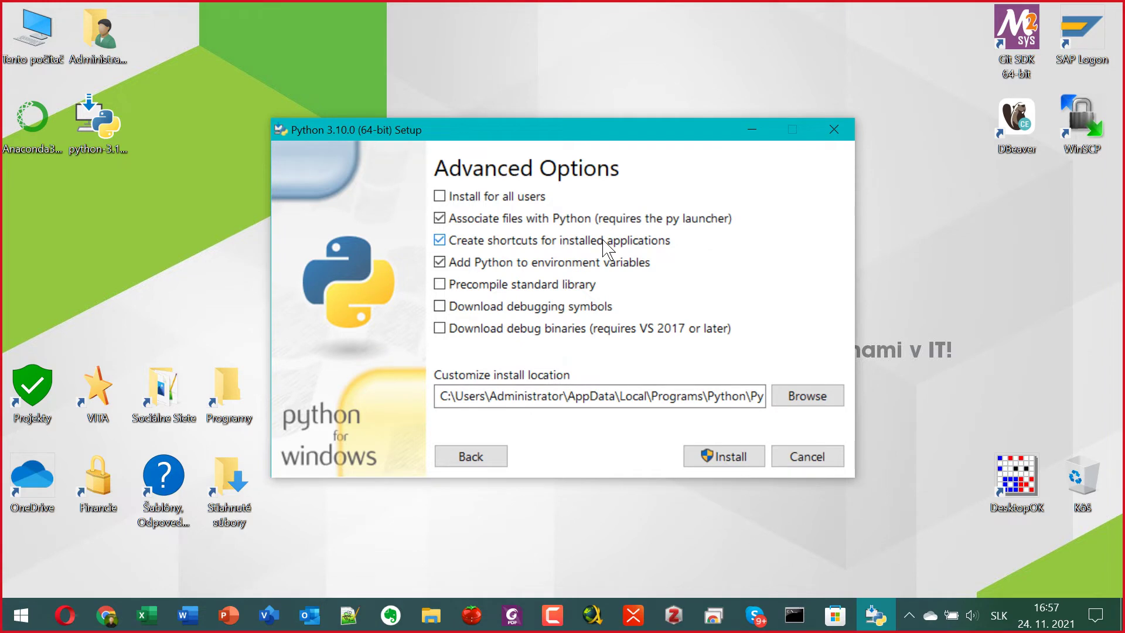
Enable installation for all users in the advanced options, and cancel the Python 3.10.0 setup without installing.
{"action": "left_click", "coordinate": [502, 198]}
{"action": "left_click", "coordinate": [502, 197]}
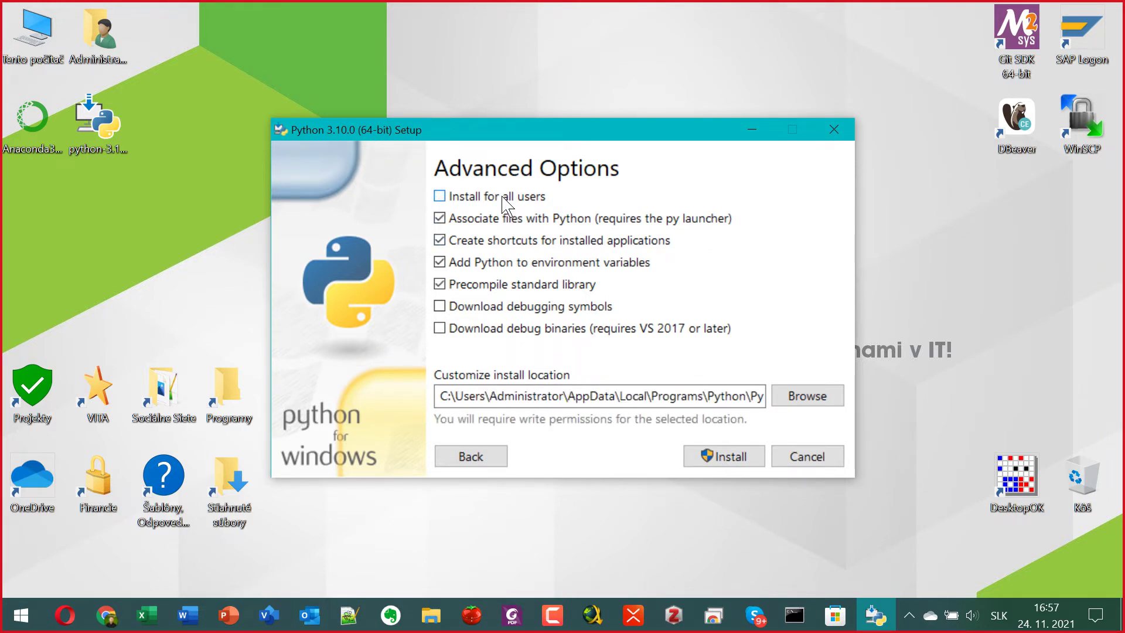
{"action": "left_click", "coordinate": [502, 196]}
{"action": "left_click", "coordinate": [502, 197]}
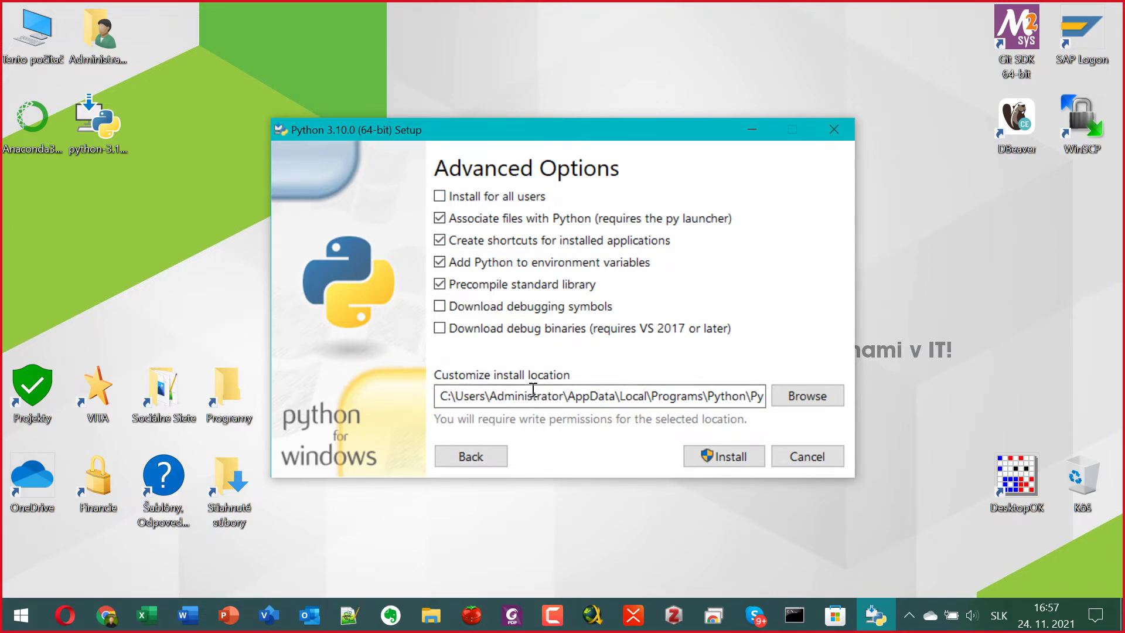
{"action": "left_click", "coordinate": [21, 616]}
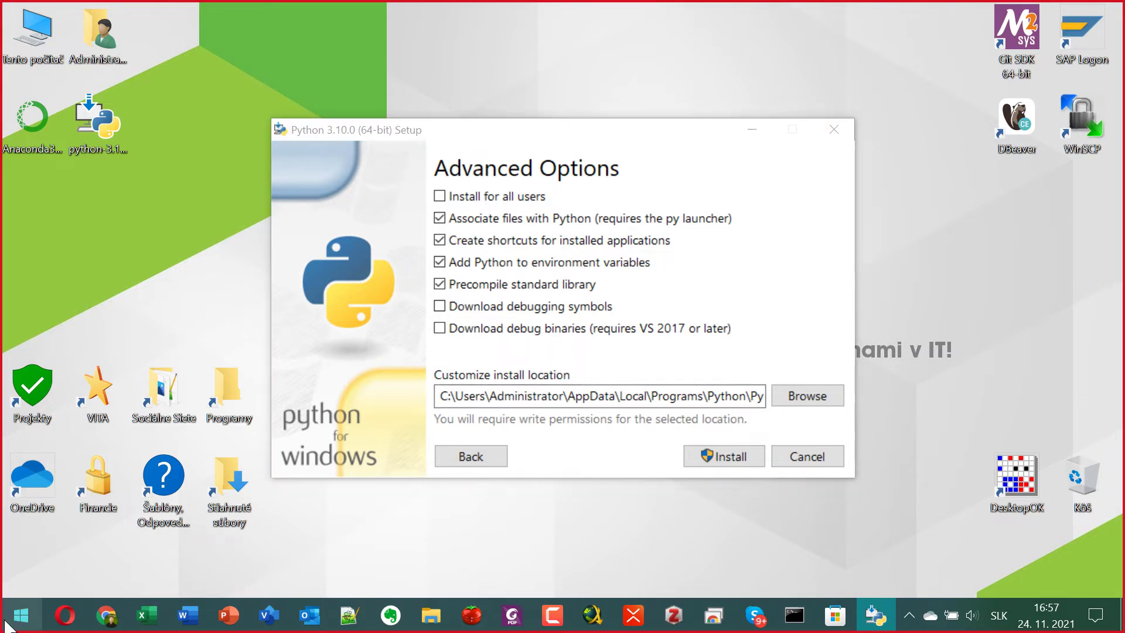
{"action": "left_click", "coordinate": [475, 195]}
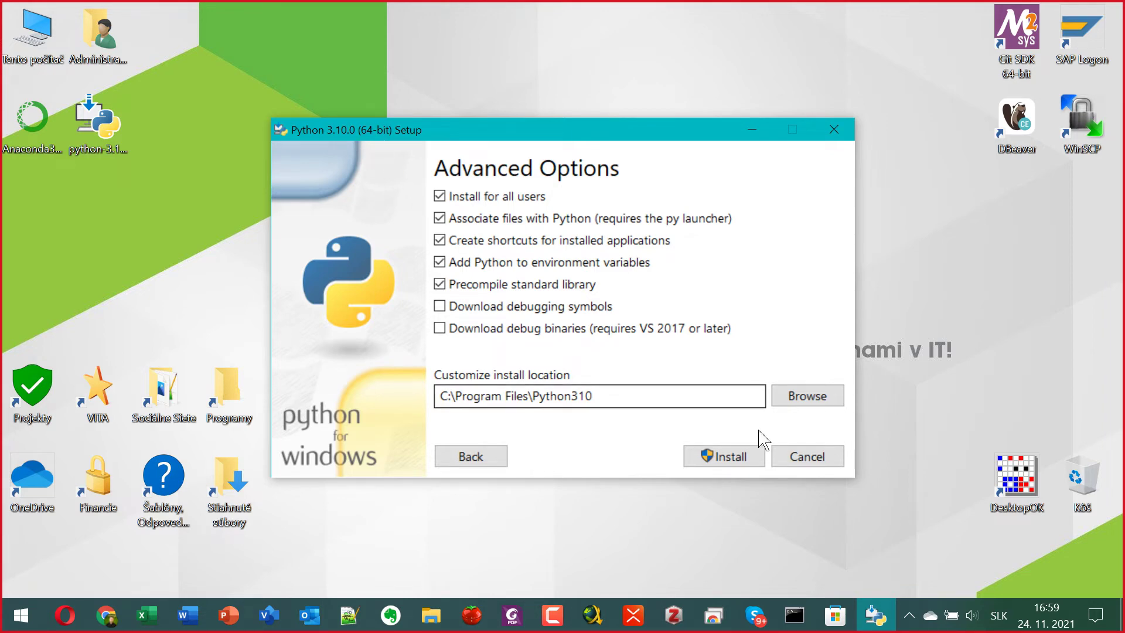
{"action": "left_click", "coordinate": [804, 460]}
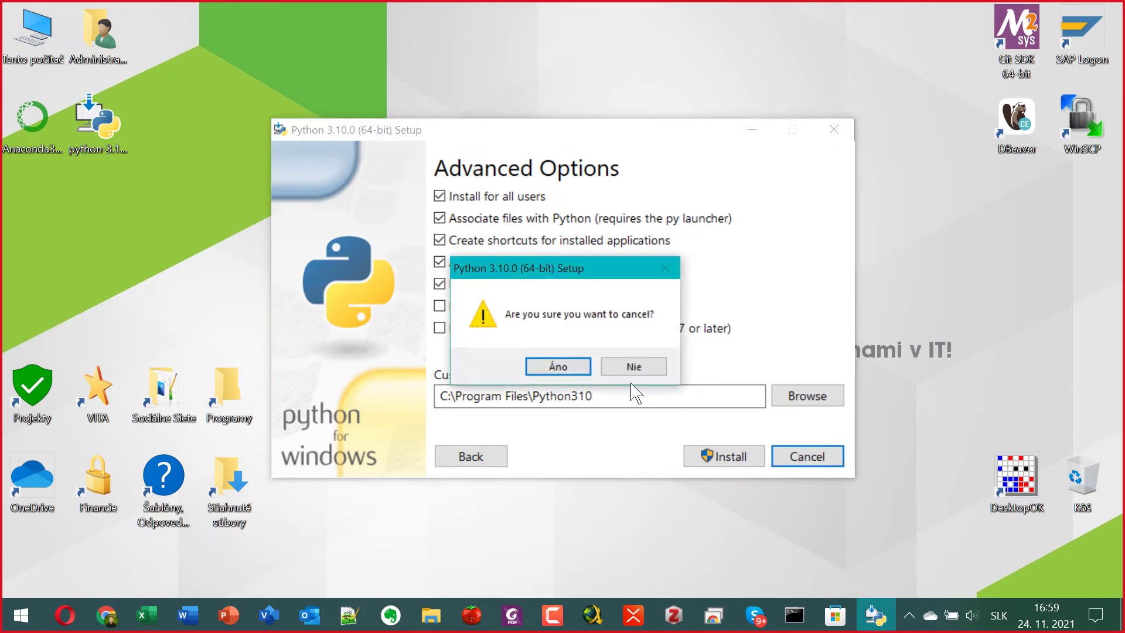
{"action": "left_click", "coordinate": [561, 368]}
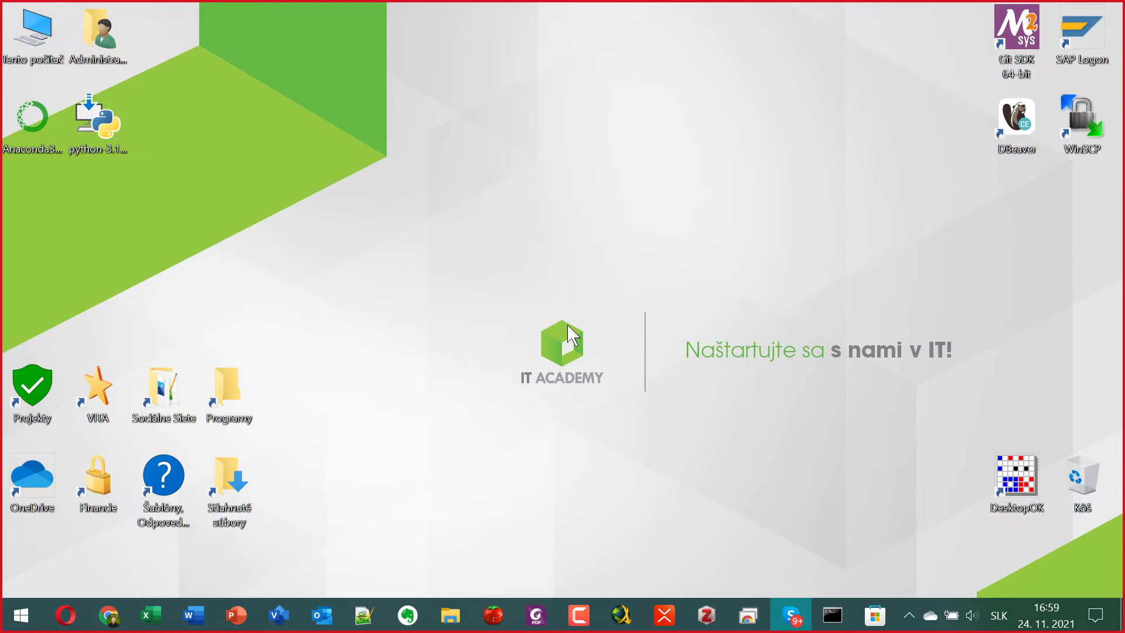
{"action": "left_click", "coordinate": [10, 620]}
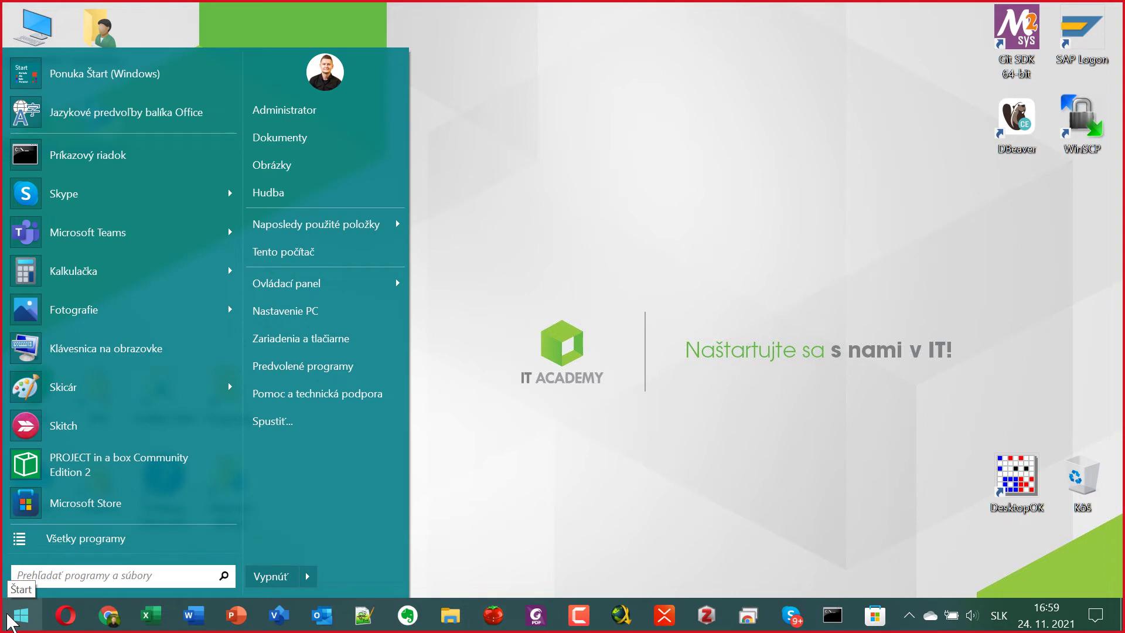
{"action": "left_click", "coordinate": [60, 540]}
{"action": "left_click", "coordinate": [3, 618]}
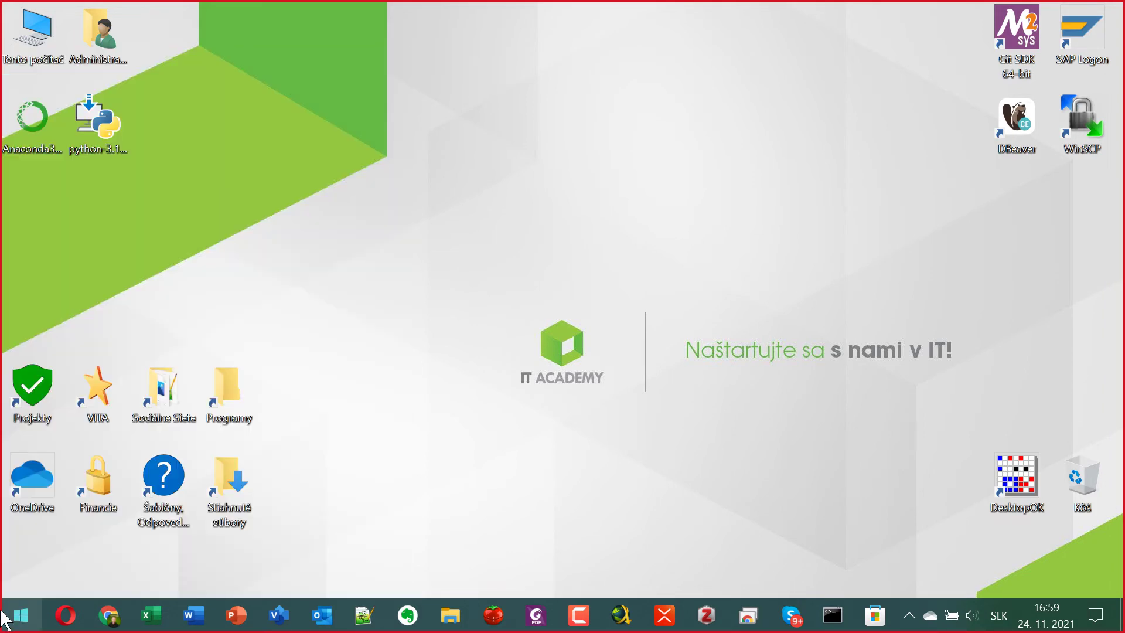
{"action": "left_click", "coordinate": [3, 618]}
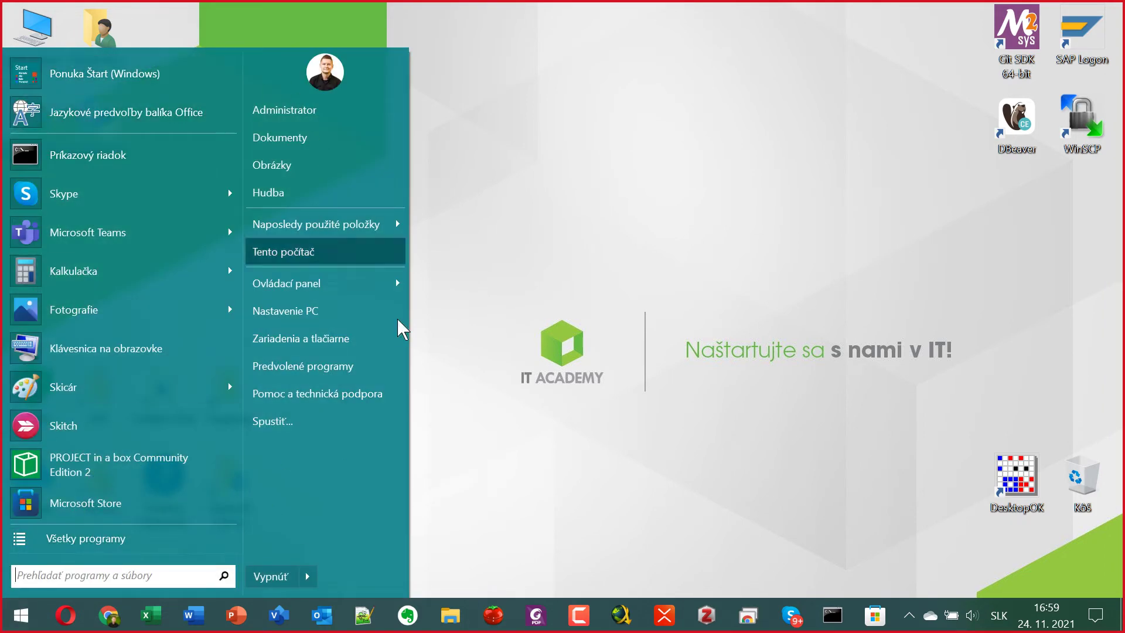
{"action": "right_click", "coordinate": [21, 613]}
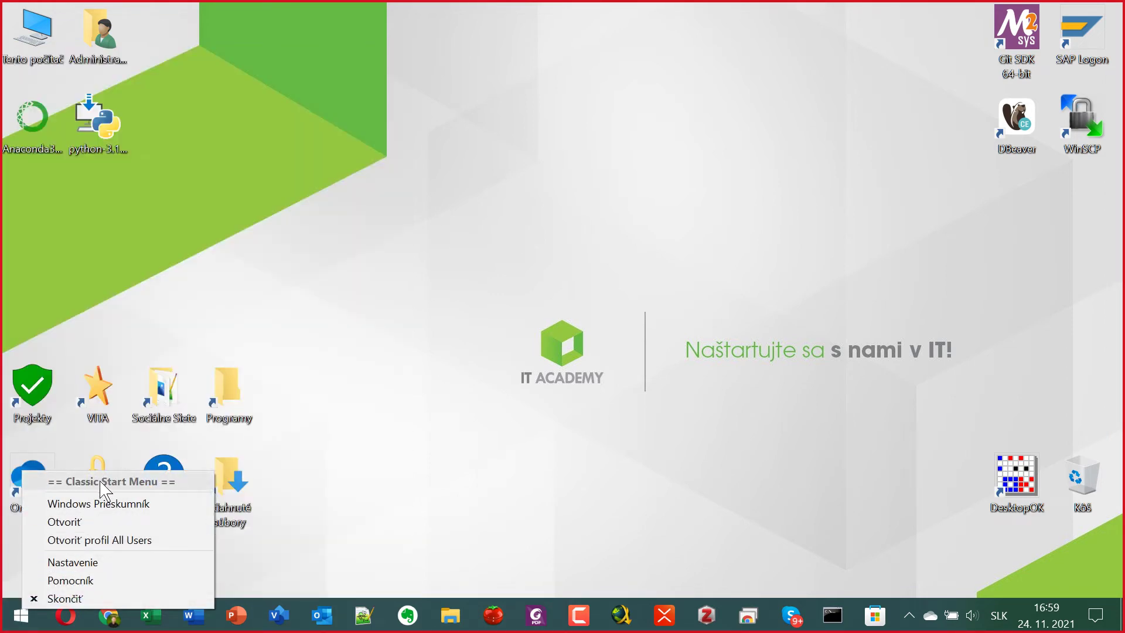
{"action": "left_click", "coordinate": [95, 502]}
Launch IDLE (Python 3.9 64-bit) from the Windows program list and maximize its shell window.
{"action": "key", "text": "super"}
{"action": "left_click", "coordinate": [72, 70]}
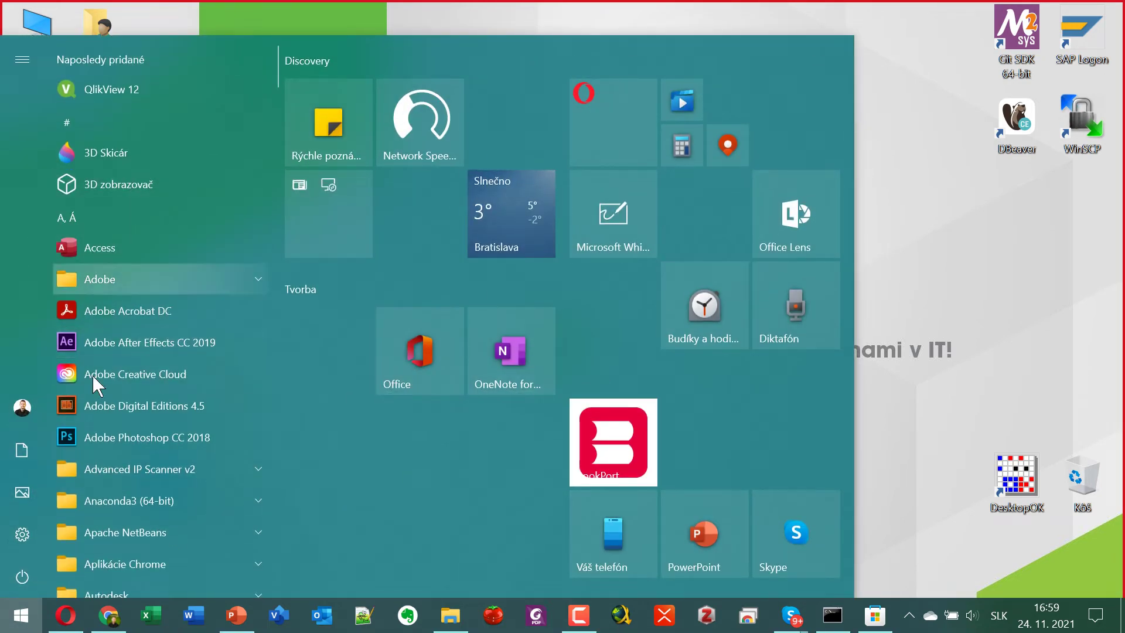
{"action": "scroll", "coordinate": [139, 411], "scroll_direction": "down", "scroll_amount": 20}
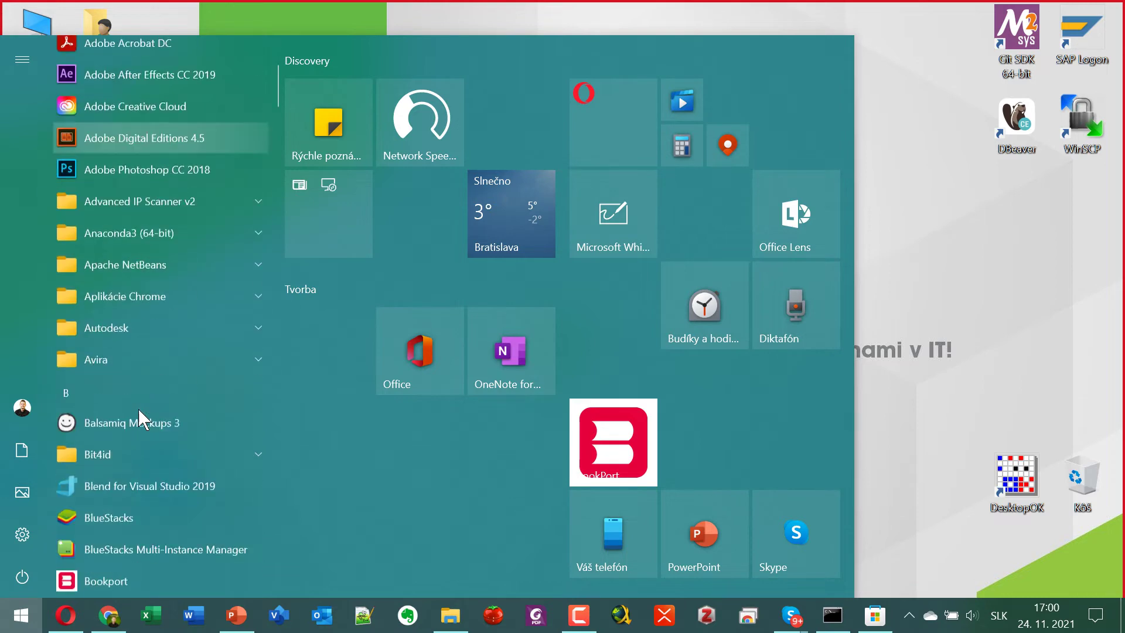
{"action": "scroll", "coordinate": [138, 409], "scroll_direction": "up", "scroll_amount": 1}
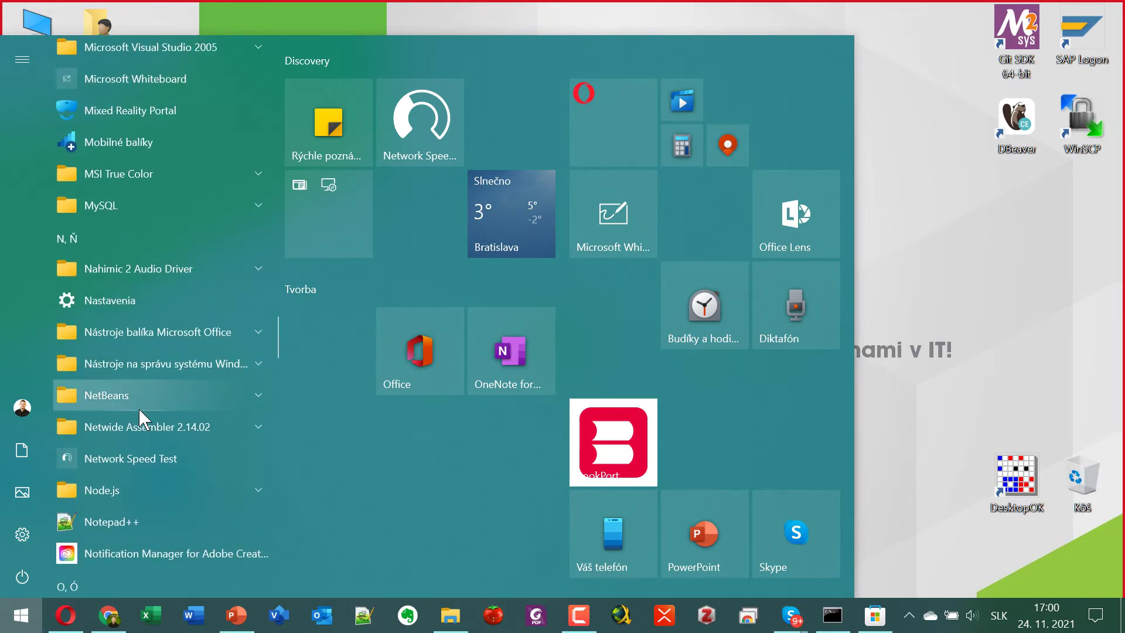
{"action": "scroll", "coordinate": [138, 407], "scroll_direction": "down", "scroll_amount": 8}
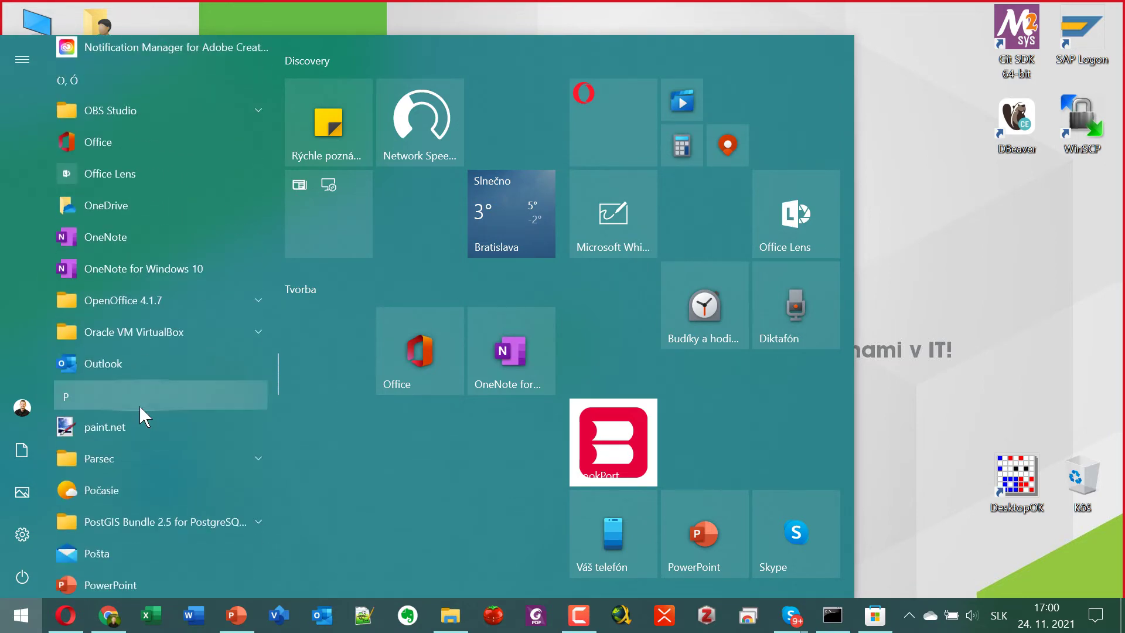
{"action": "scroll", "coordinate": [139, 406], "scroll_direction": "down", "scroll_amount": 6}
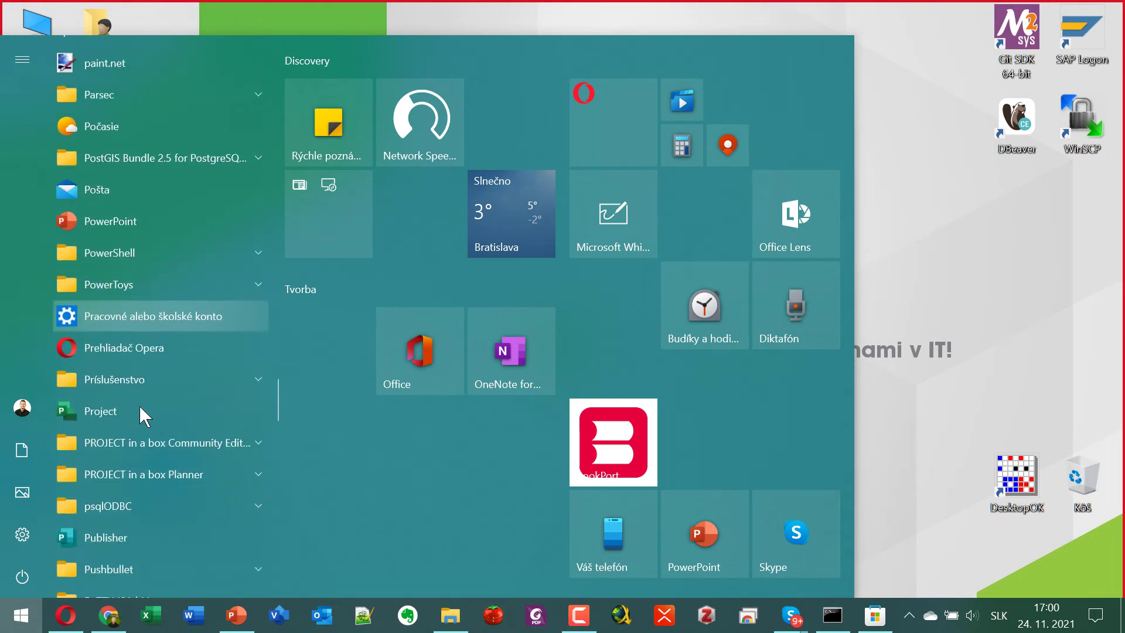
{"action": "scroll", "coordinate": [141, 406], "scroll_direction": "down", "scroll_amount": 3}
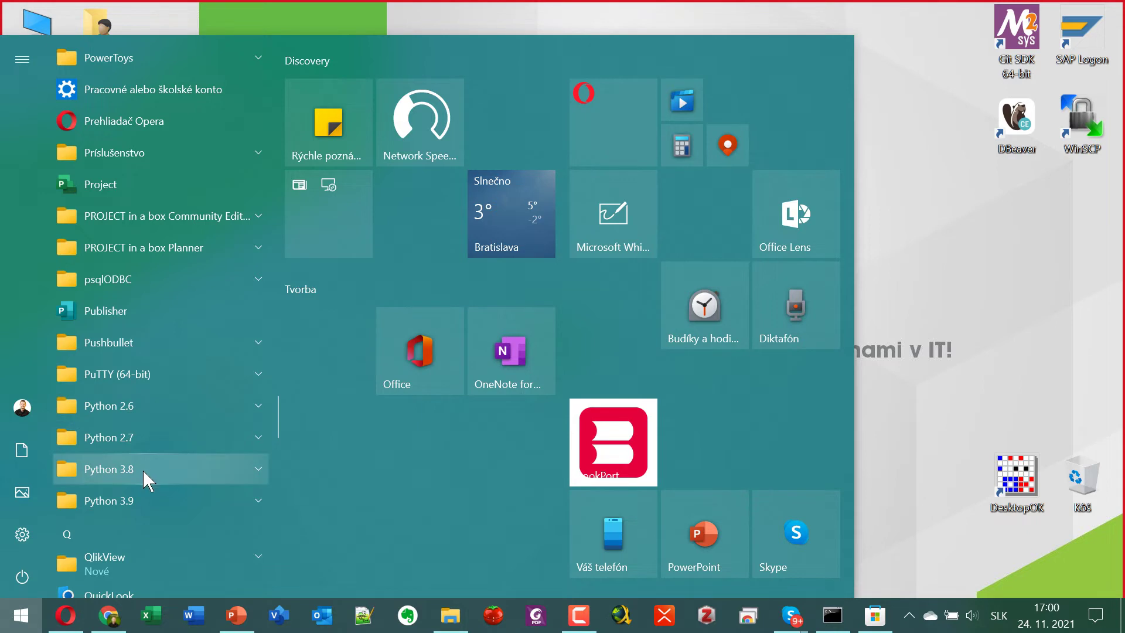
{"action": "scroll", "coordinate": [147, 445], "scroll_direction": "down", "scroll_amount": 1}
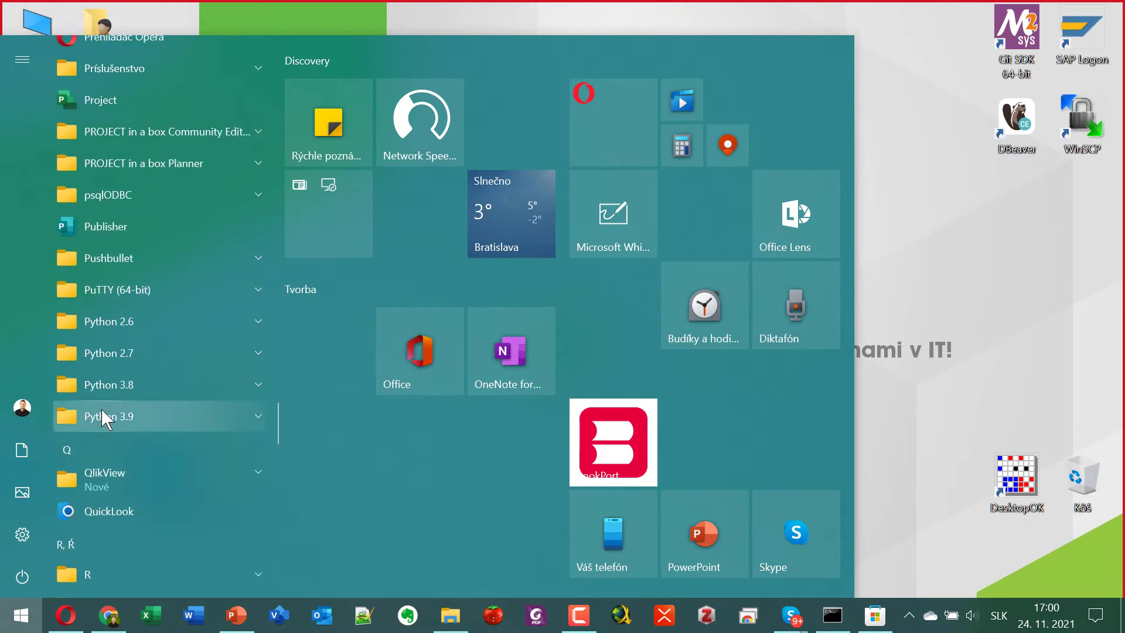
{"action": "left_click", "coordinate": [198, 421]}
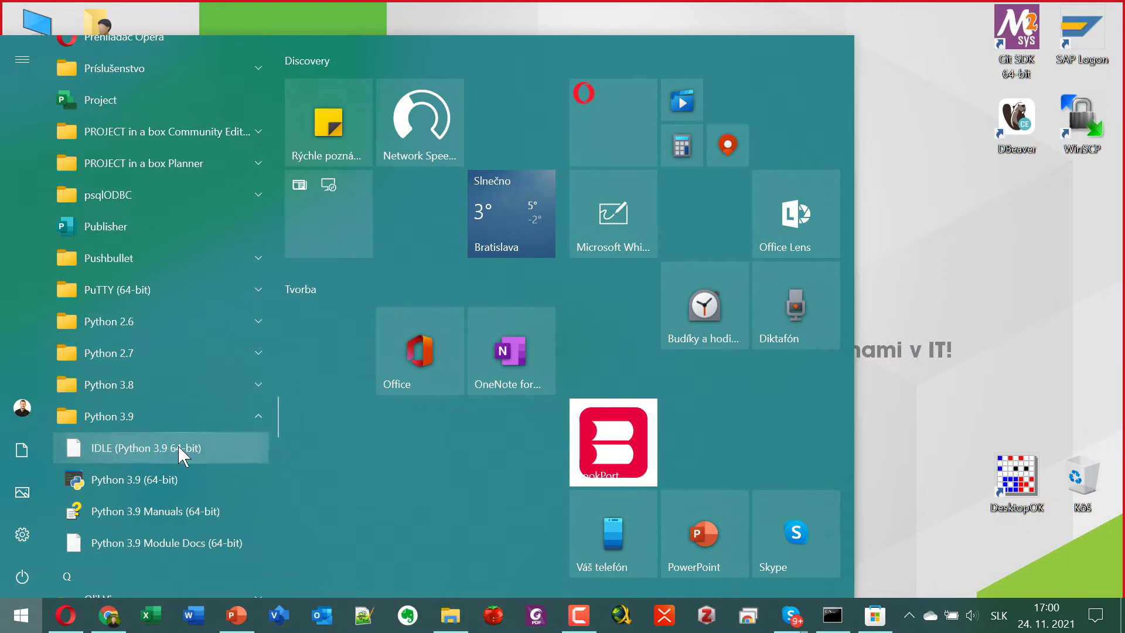
{"action": "left_click", "coordinate": [109, 441]}
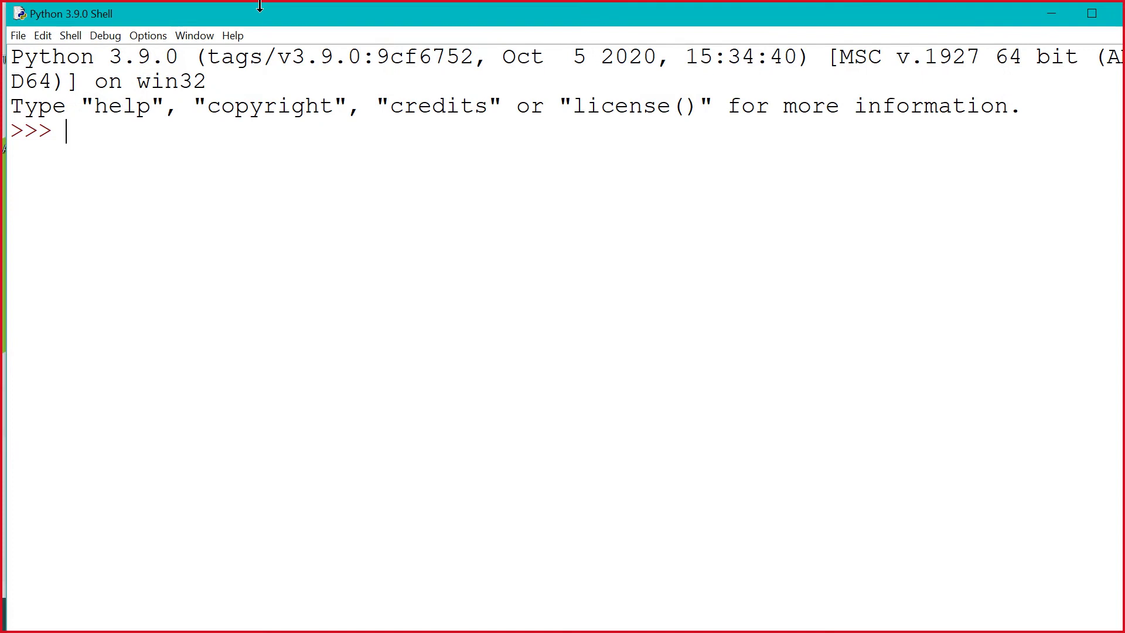
{"action": "double_click", "coordinate": [259, 7]}
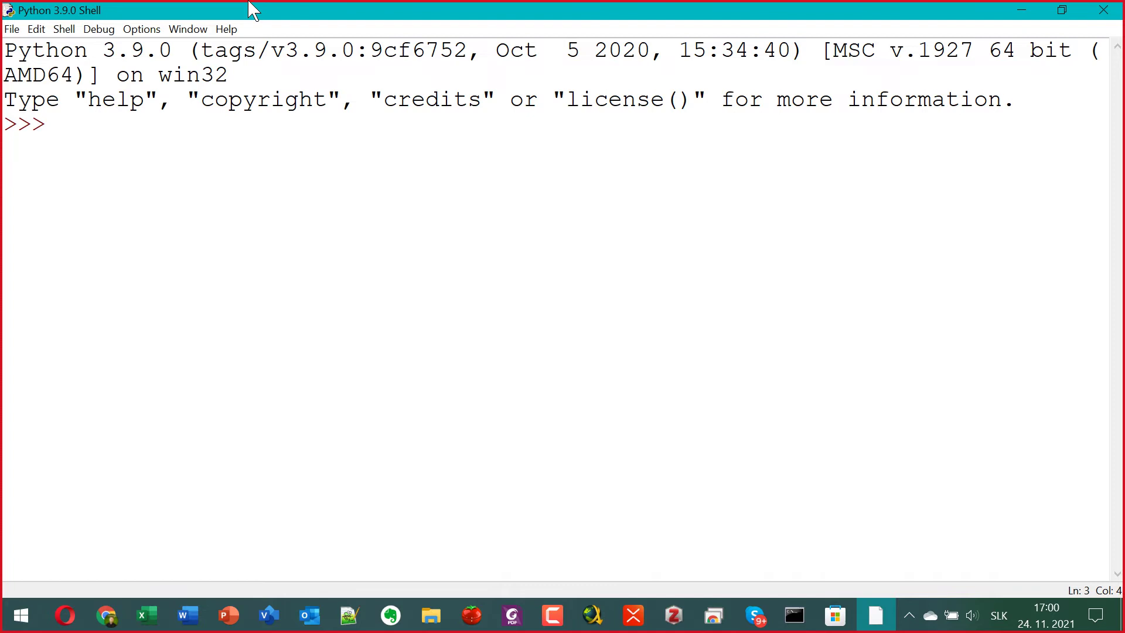
Evaluate the expressions 2+3 and 5/3 in the Python 3.9.0 shell.
{"action": "type", "text": "+"}
{"action": "key", "text": "BackSpace"}
{"action": "type", "text": "2+3"}
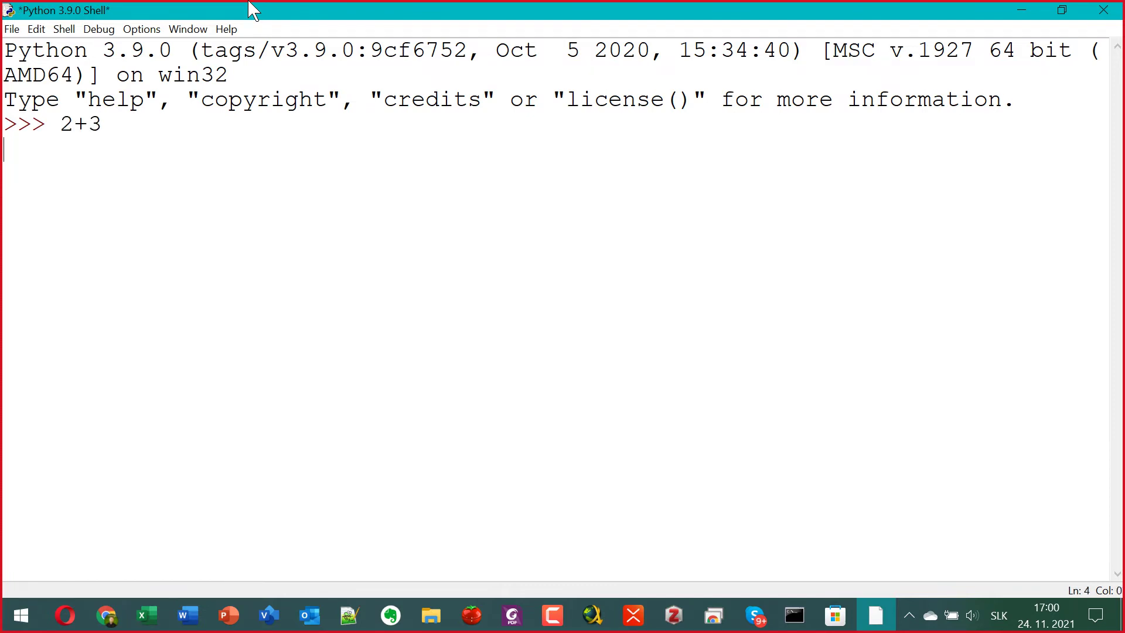
{"action": "key", "text": "Return"}
{"action": "type", "text": "5/3"}
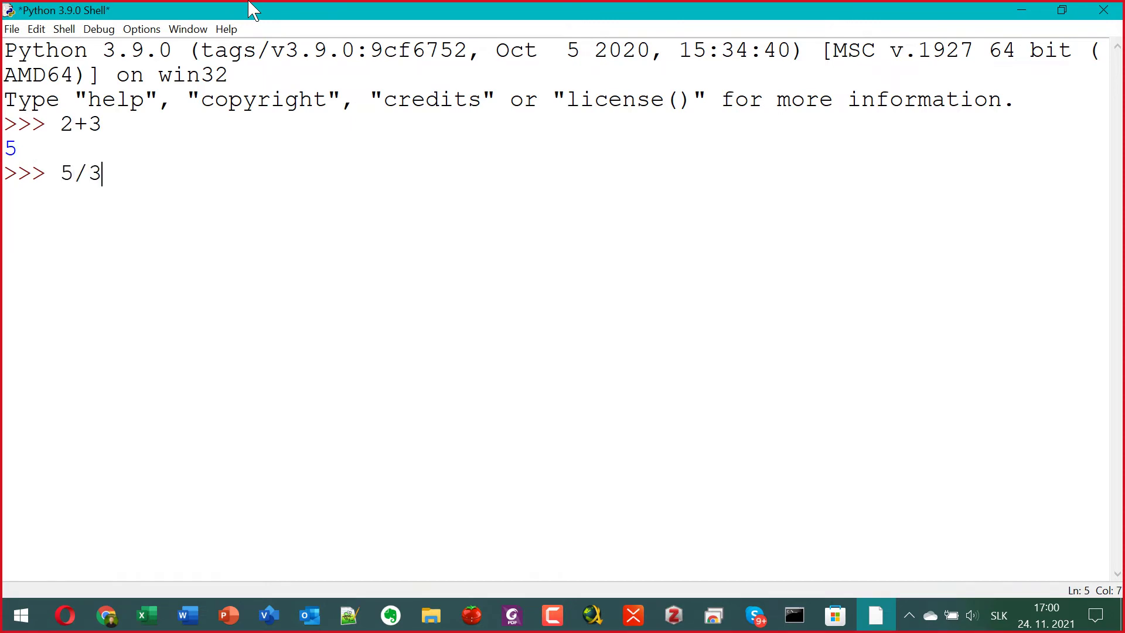
{"action": "key", "text": "Return"}
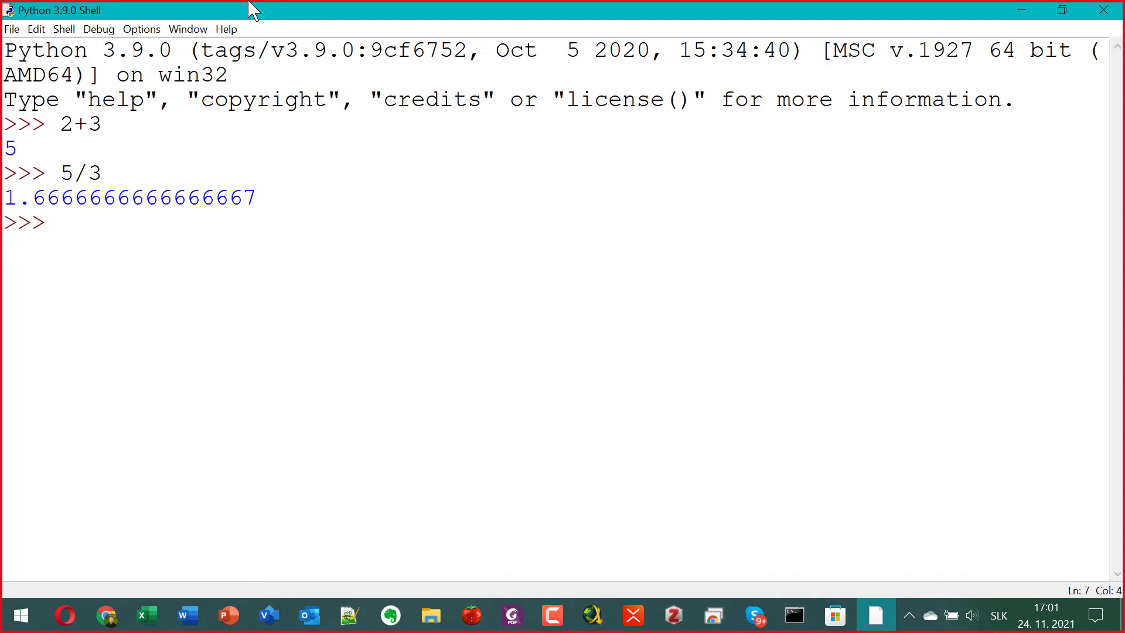
Launch IDLE (Python 3.8 32-bit) from the list of all installed programs.
{"action": "left_click", "coordinate": [20, 615]}
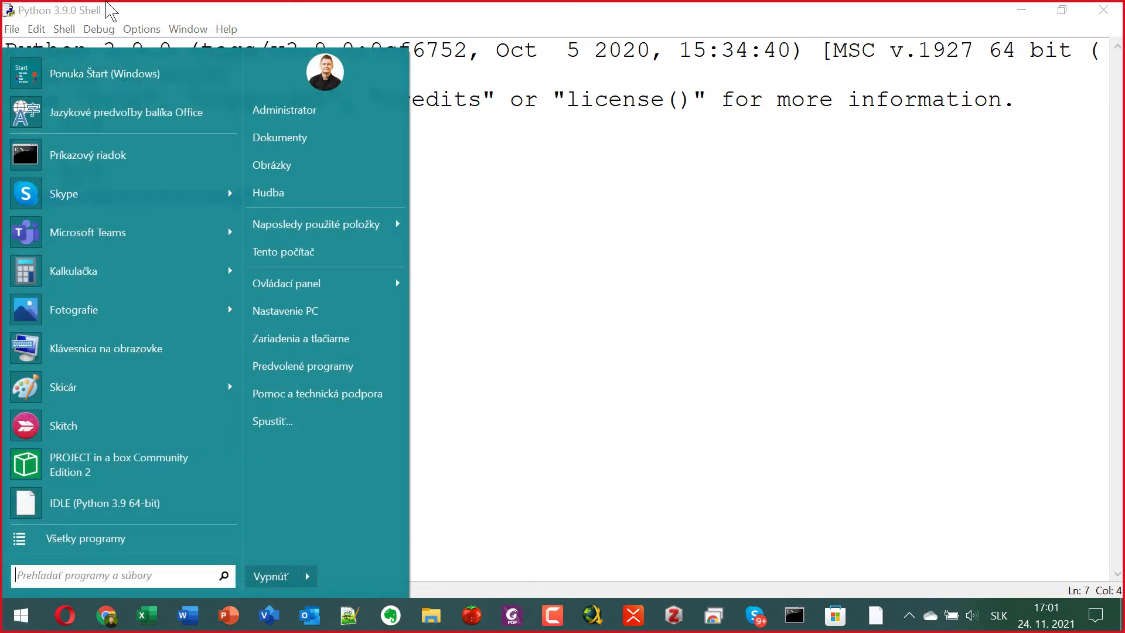
{"action": "left_click", "coordinate": [101, 537]}
{"action": "scroll", "coordinate": [97, 368], "scroll_direction": "down", "scroll_amount": 15}
{"action": "scroll", "coordinate": [124, 367], "scroll_direction": "down", "scroll_amount": 5}
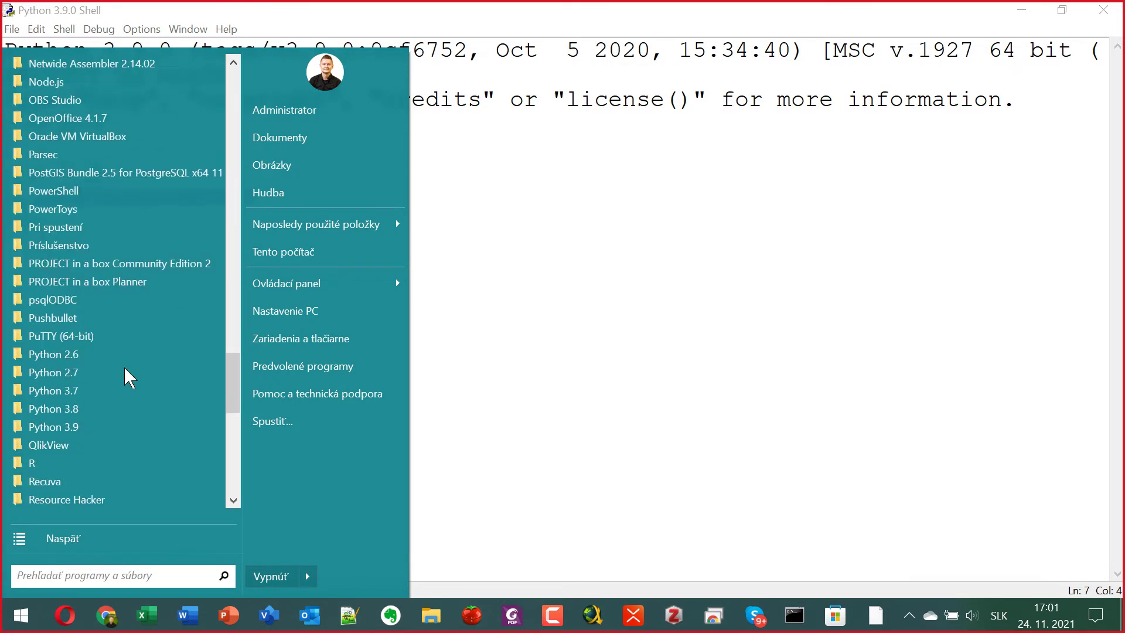
{"action": "left_click", "coordinate": [107, 411]}
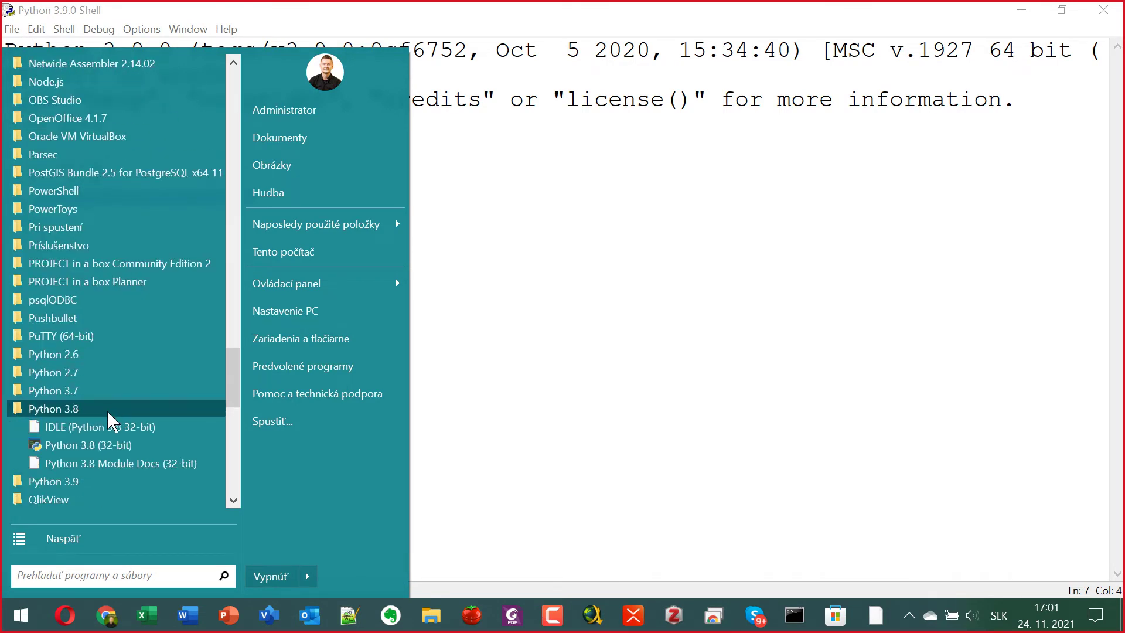
{"action": "left_click", "coordinate": [76, 423]}
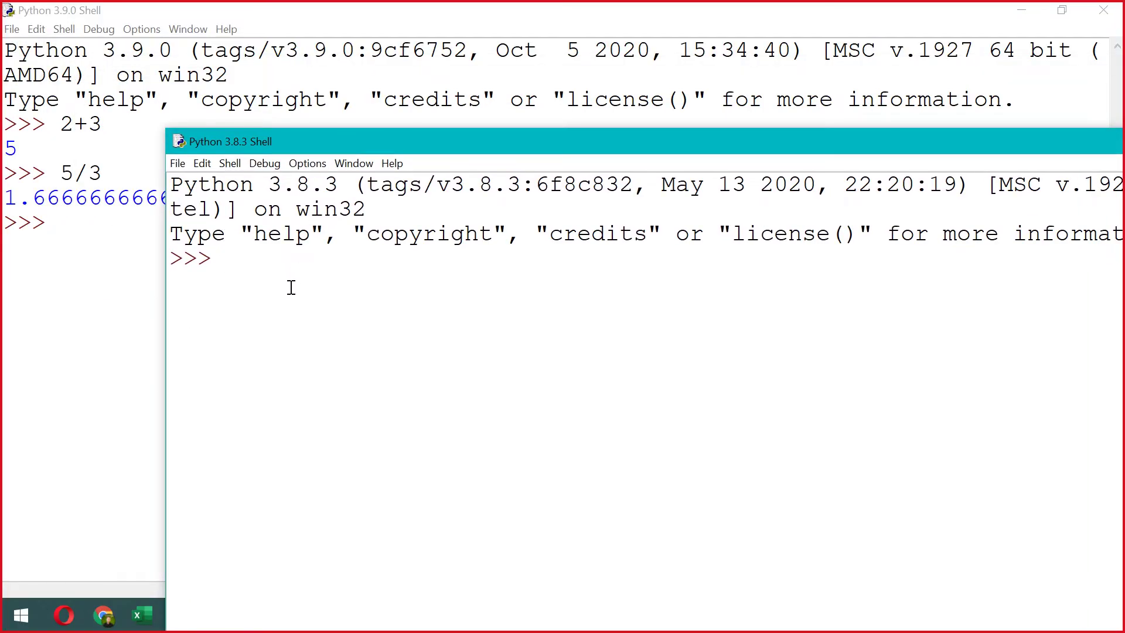
Evaluate the expressions 5*7 and -5-9 in the Python 3.8.3 shell, and close both IDLE shell windows.
{"action": "type", "text": "5*7"}
{"action": "key", "text": "Return"}
{"action": "left_click_drag", "start_coordinate": [386, 146], "coordinate": [296, 209]}
{"action": "type", "text": "-5"}
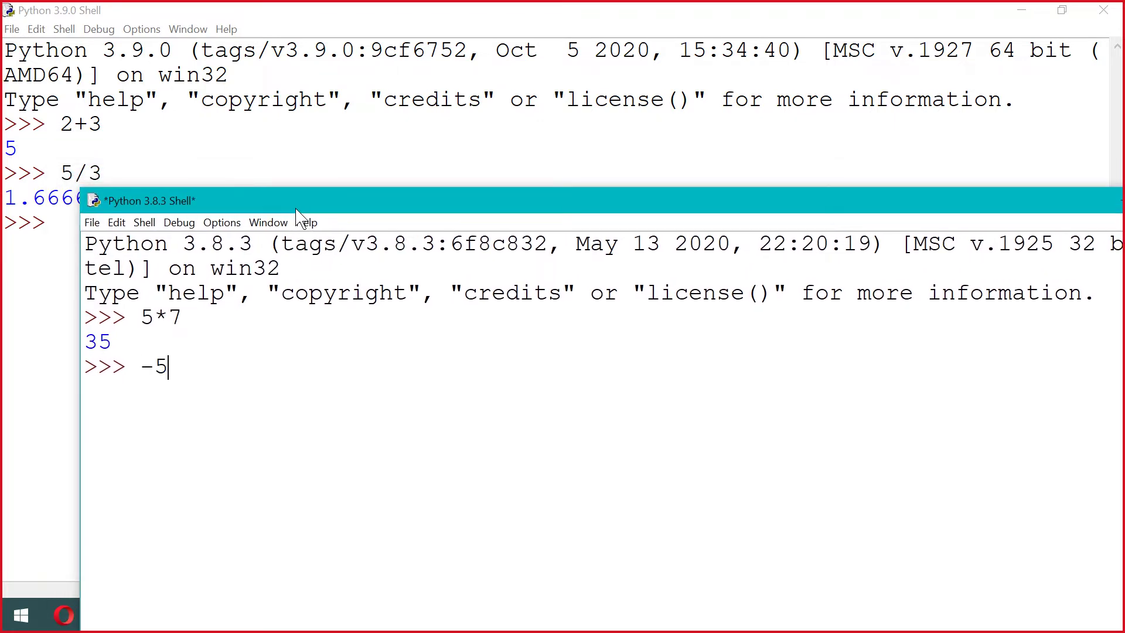
{"action": "type", "text": "-9"}
{"action": "key", "text": "Return"}
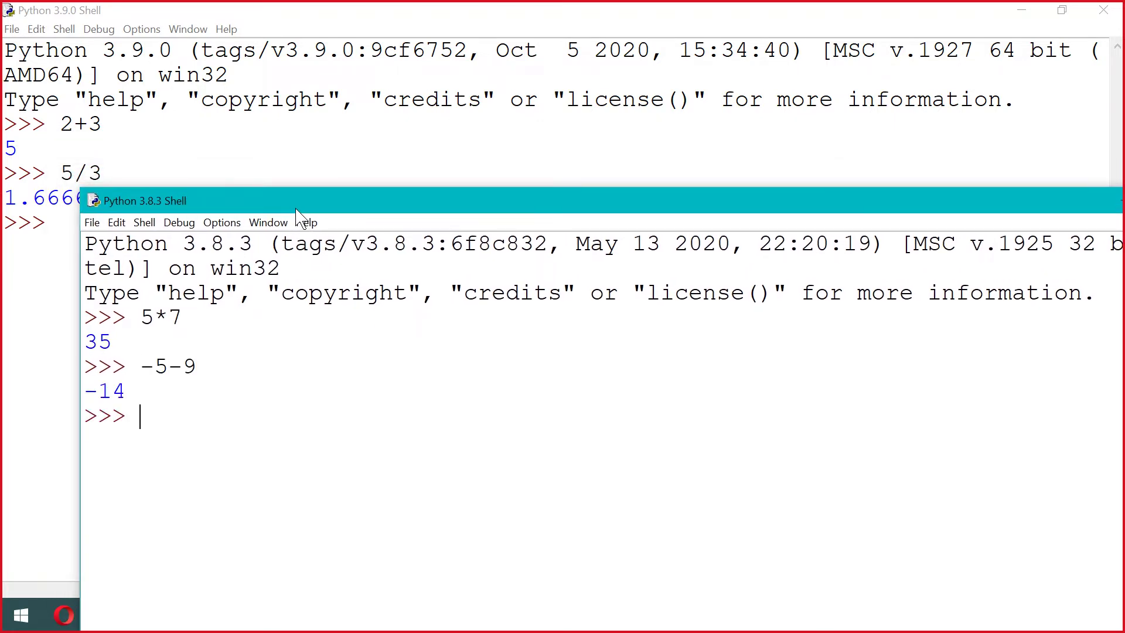
{"action": "double_click", "coordinate": [297, 209]}
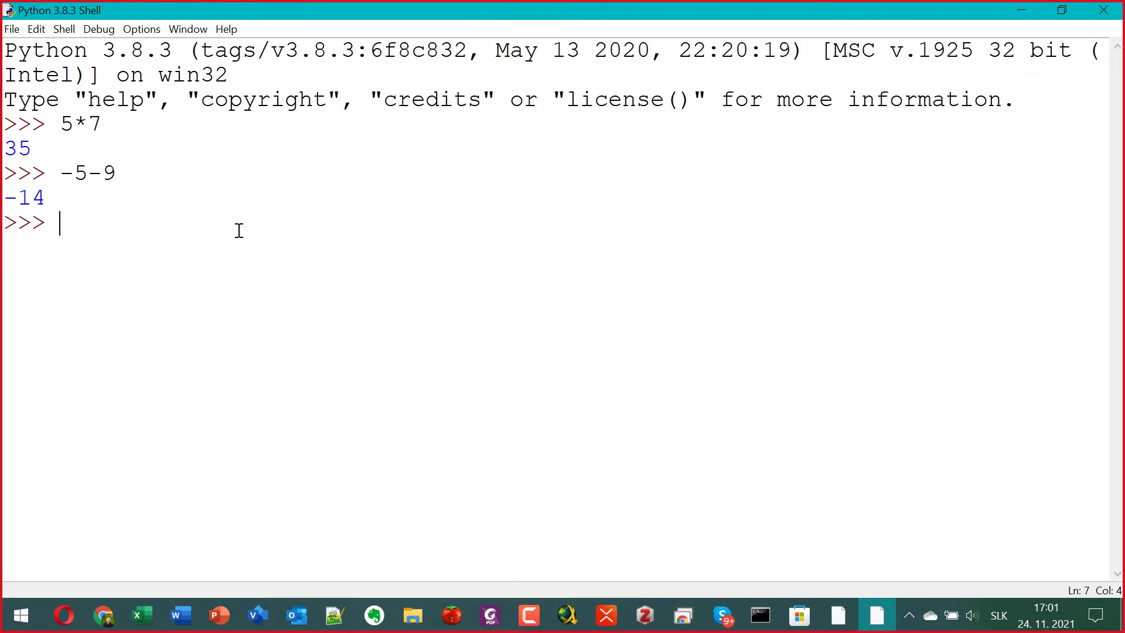
{"action": "left_click", "coordinate": [1096, 14]}
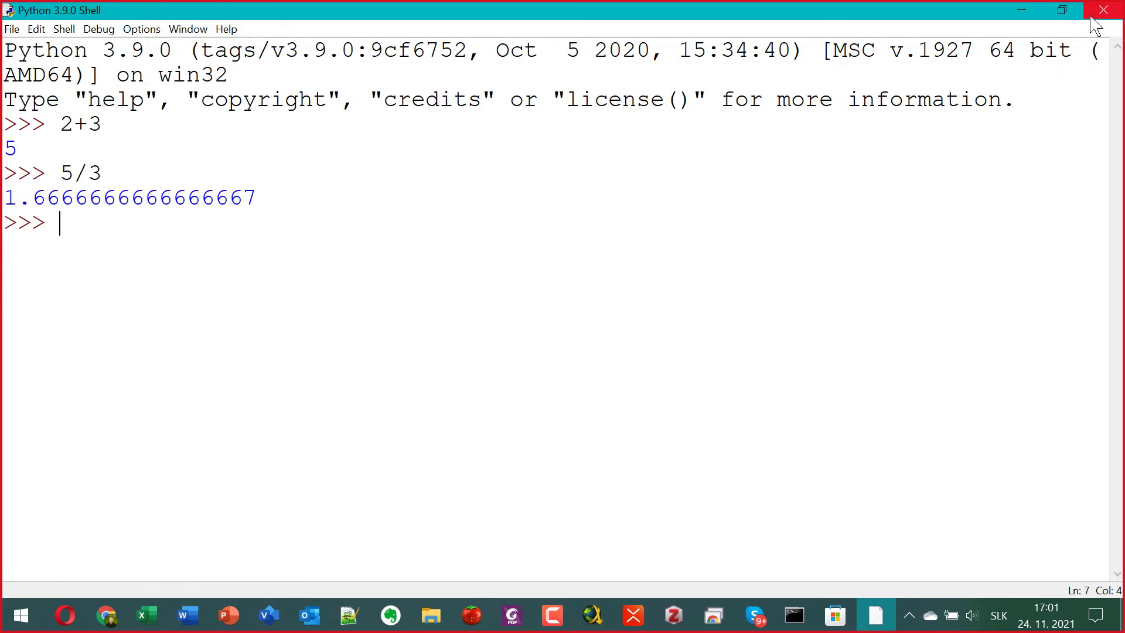
{"action": "left_click", "coordinate": [1103, 10]}
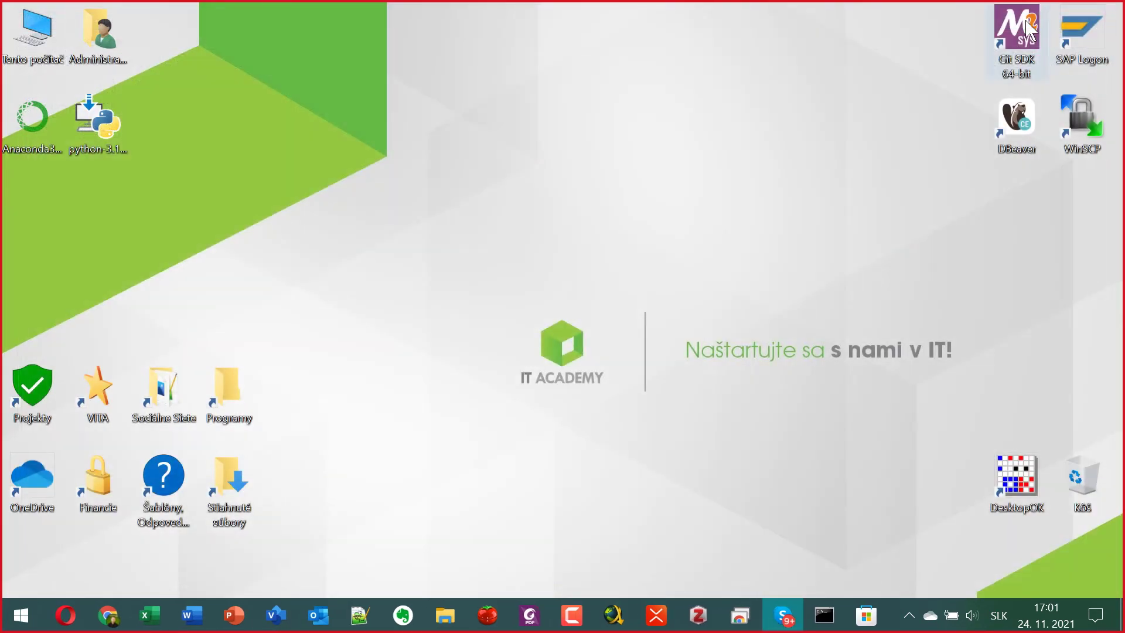
Start the Anaconda3 2021.11 (64-bit) setup from the desktop and choose to install it for all users.
{"action": "left_click", "coordinate": [29, 125]}
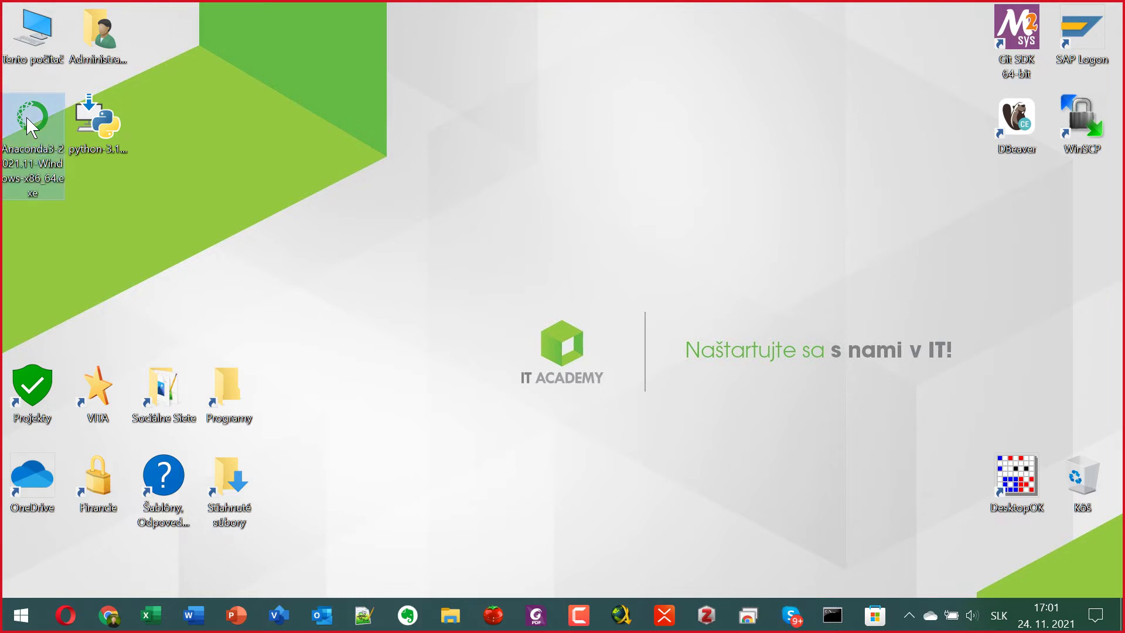
{"action": "double_click", "coordinate": [28, 126]}
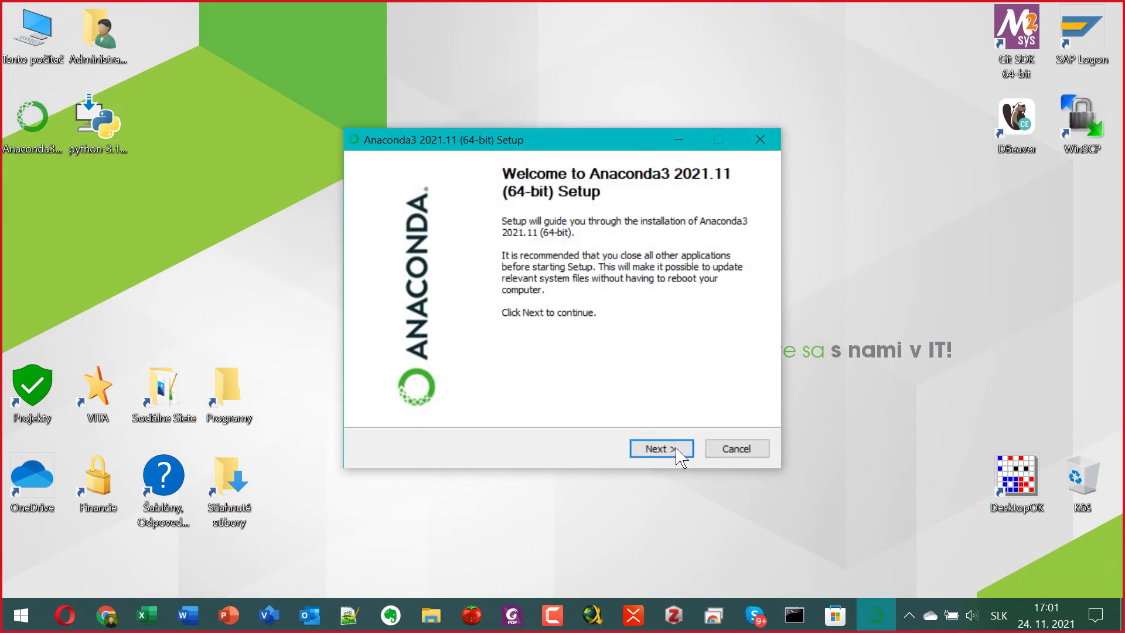
{"action": "left_click", "coordinate": [680, 452]}
{"action": "left_click", "coordinate": [680, 452]}
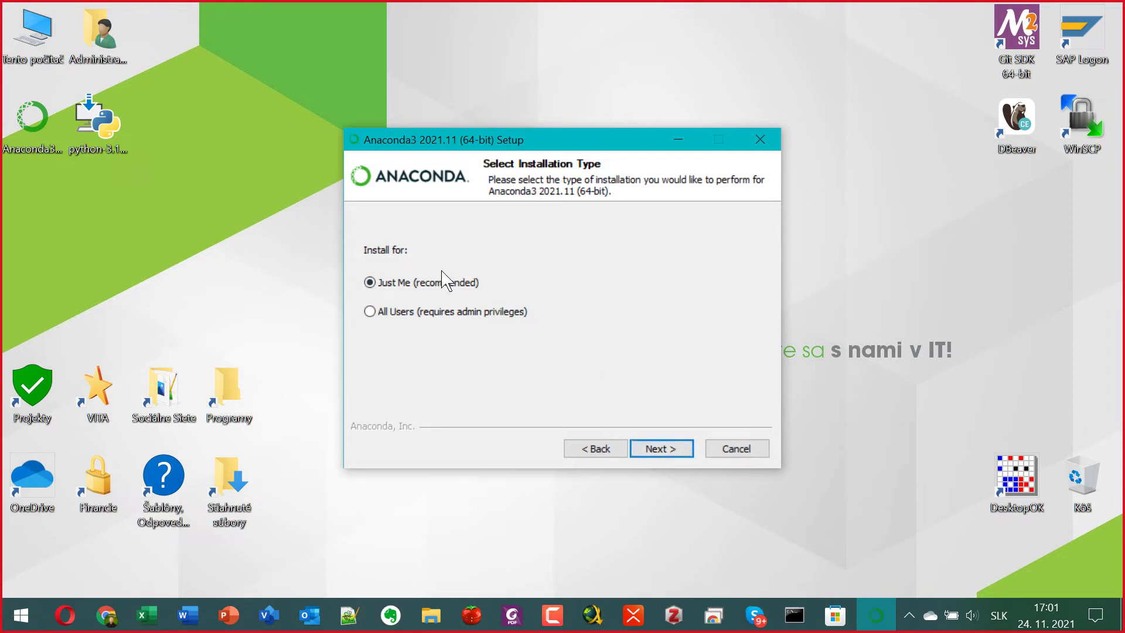
{"action": "left_click", "coordinate": [459, 313]}
{"action": "left_click", "coordinate": [671, 448]}
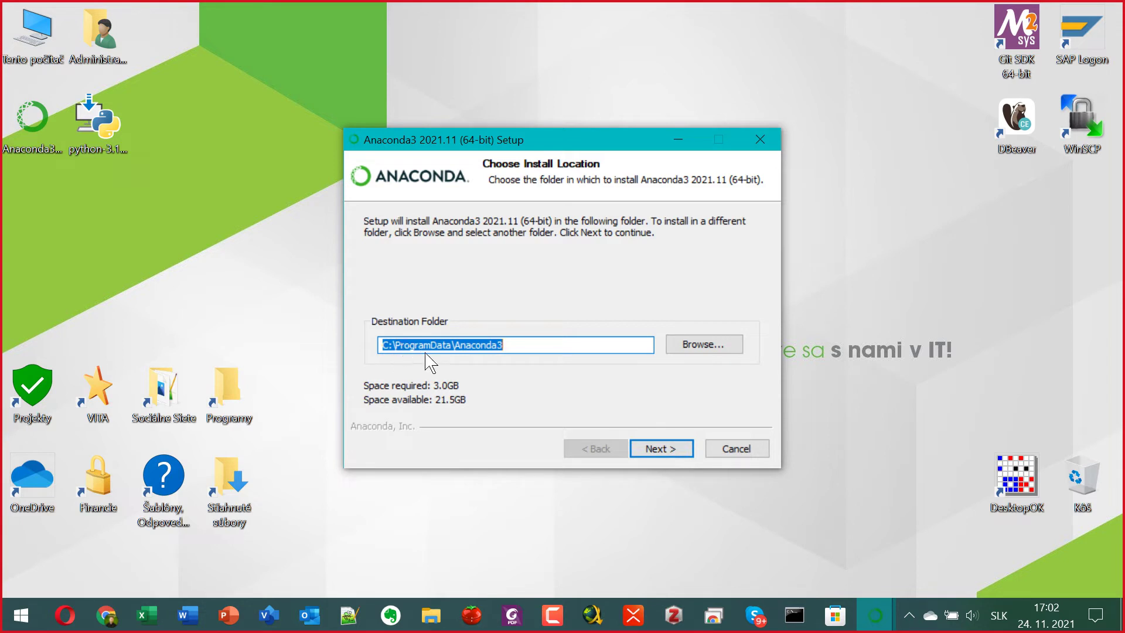
Try to continue the Anaconda3 setup with the default destination folder C:\ProgramData\Anaconda3.
{"action": "left_click", "coordinate": [656, 449]}
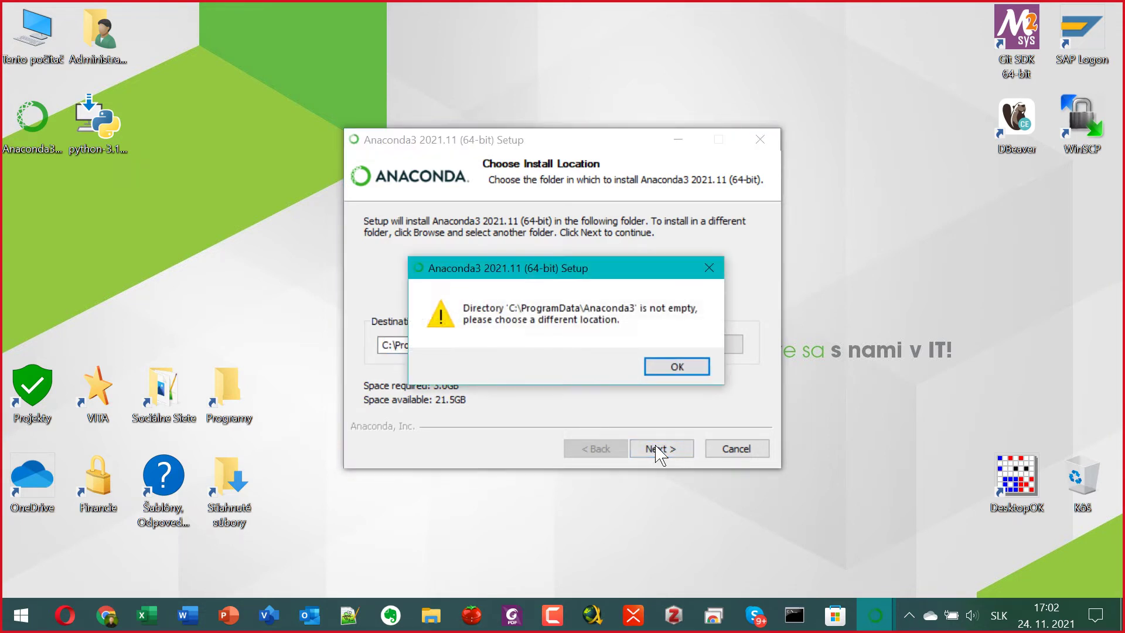
{"action": "left_click", "coordinate": [655, 367]}
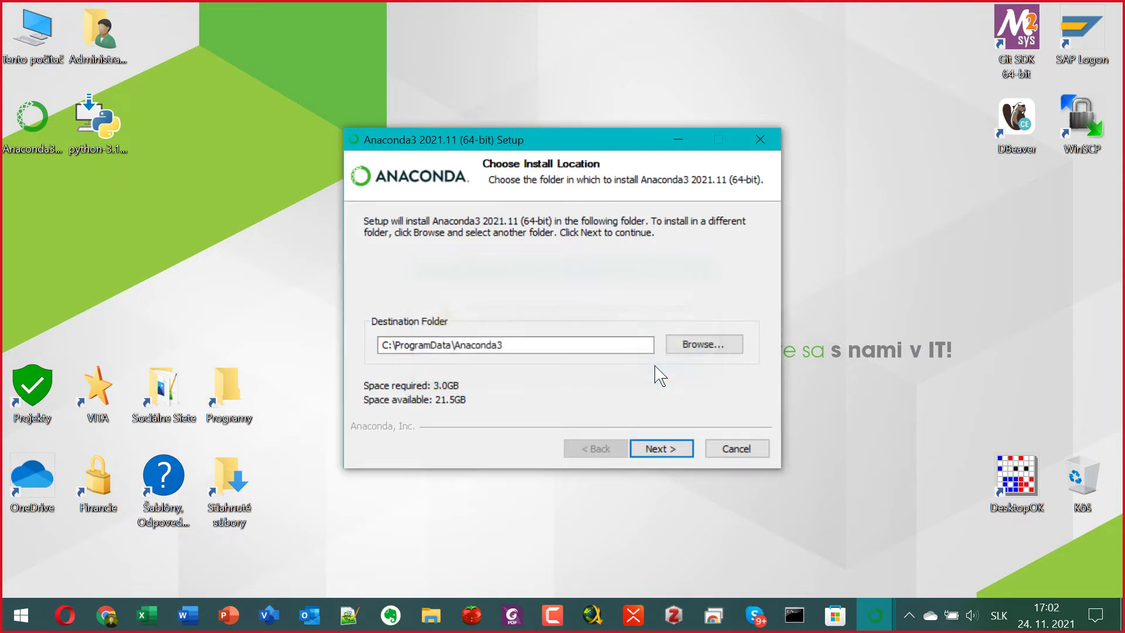
{"action": "left_click", "coordinate": [659, 449]}
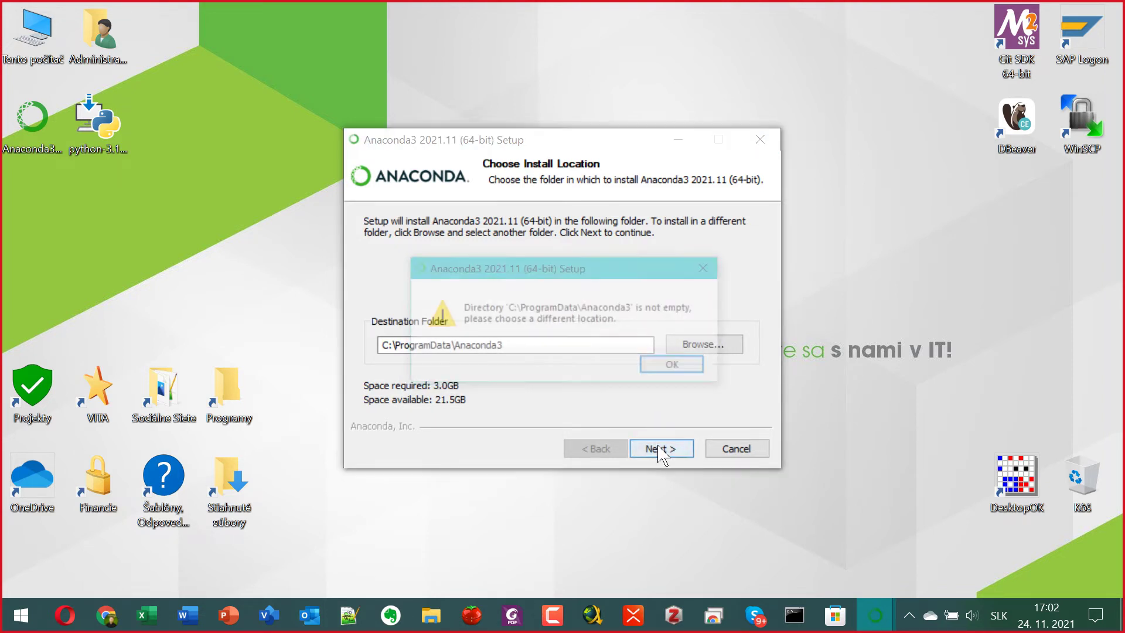
{"action": "left_click", "coordinate": [666, 368]}
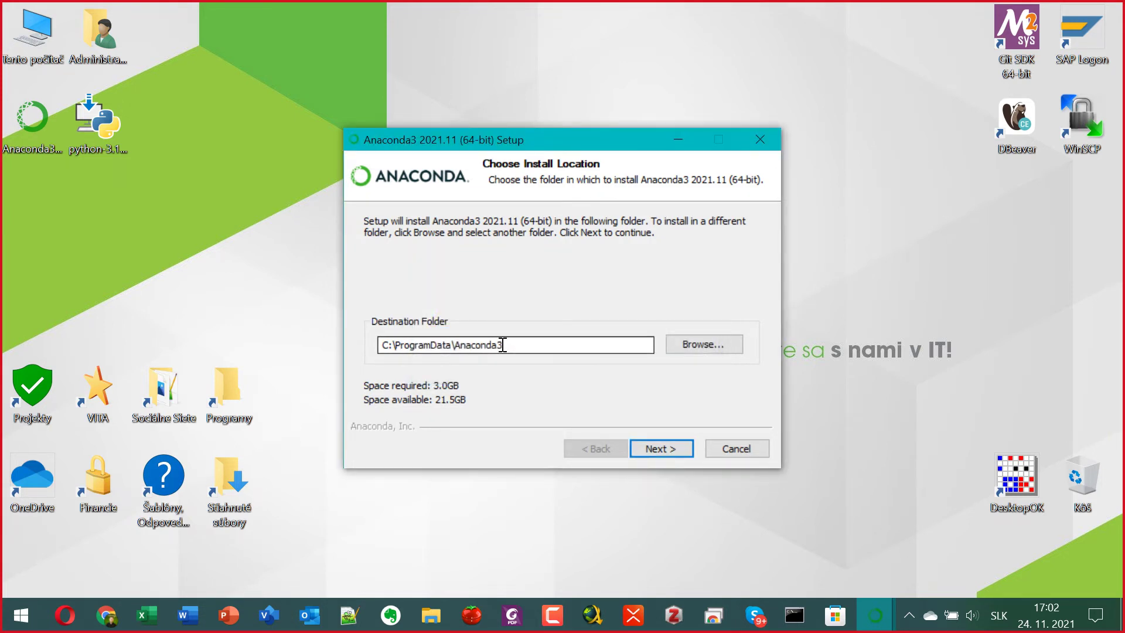
Set the destination folder to C:\ProgramData\Anaconda3b and proceed to the advanced installation options.
{"action": "left_click", "coordinate": [496, 347]}
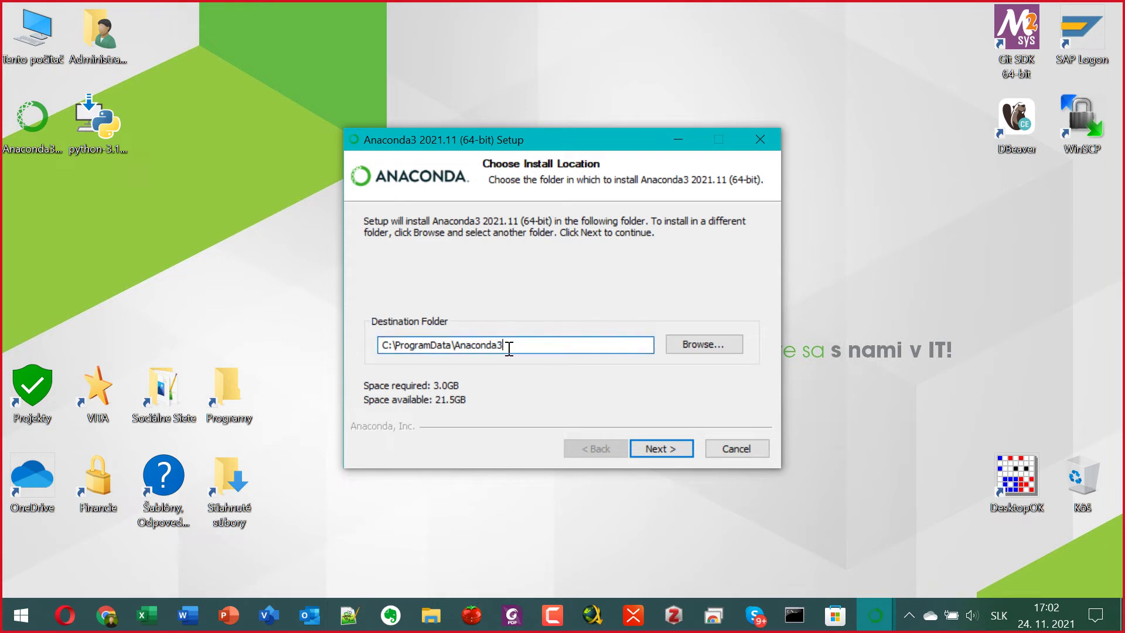
{"action": "type", "text": "b"}
{"action": "left_click", "coordinate": [672, 453]}
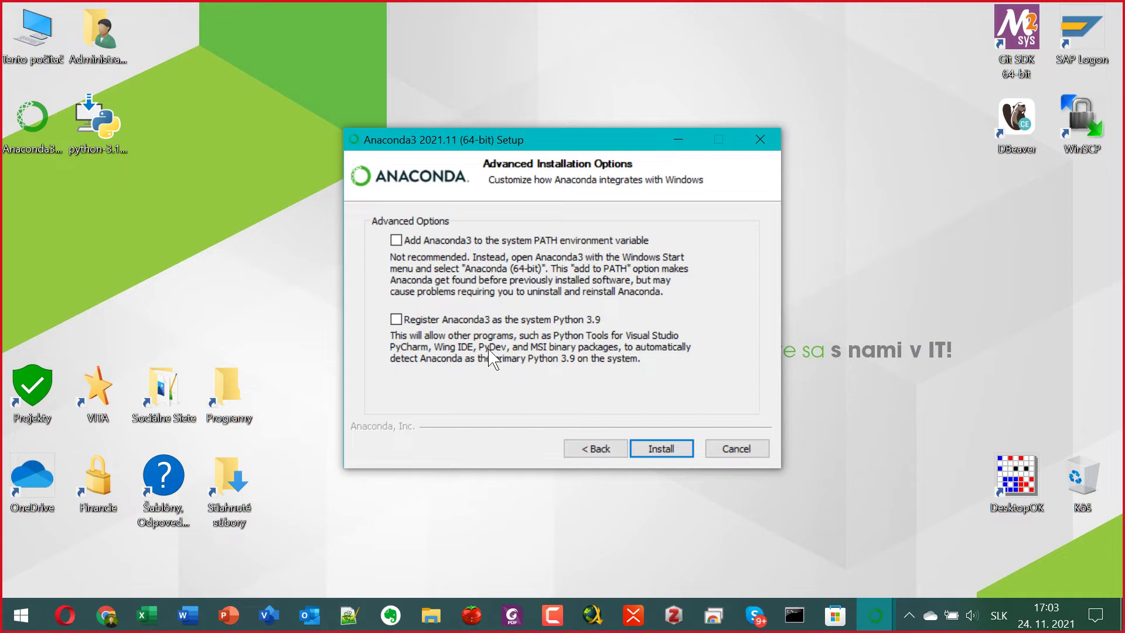
Register Anaconda3 as the system Python 3.9, accepting this despite the Python 3.9 already installed in C:\Python39.
{"action": "left_click", "coordinate": [486, 321]}
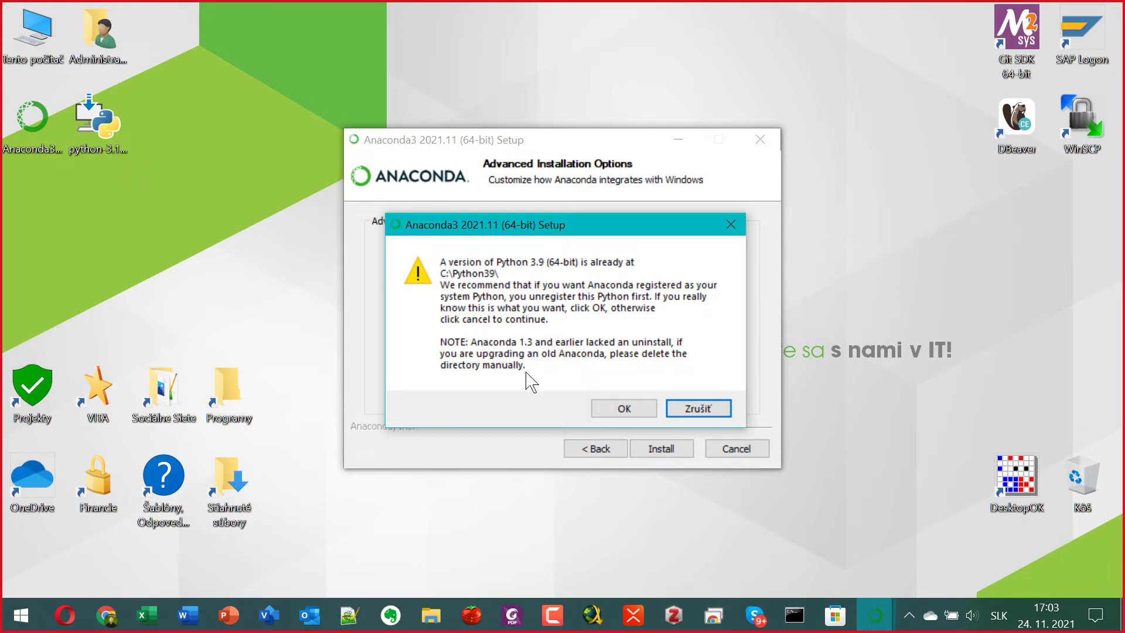
{"action": "left_click", "coordinate": [612, 408]}
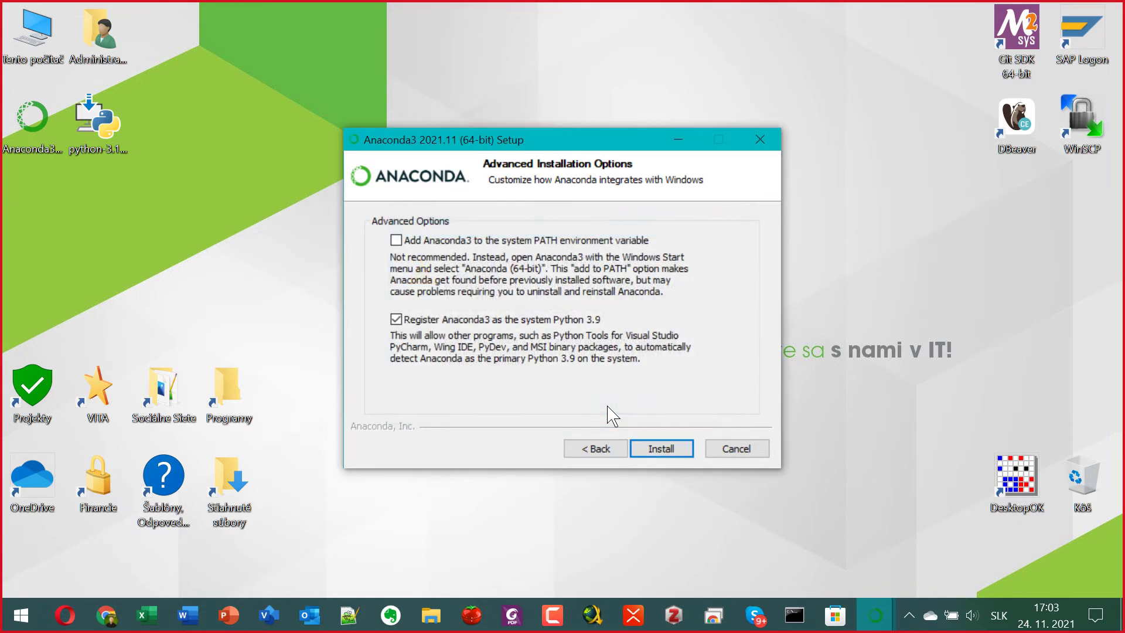
{"action": "left_click", "coordinate": [541, 323]}
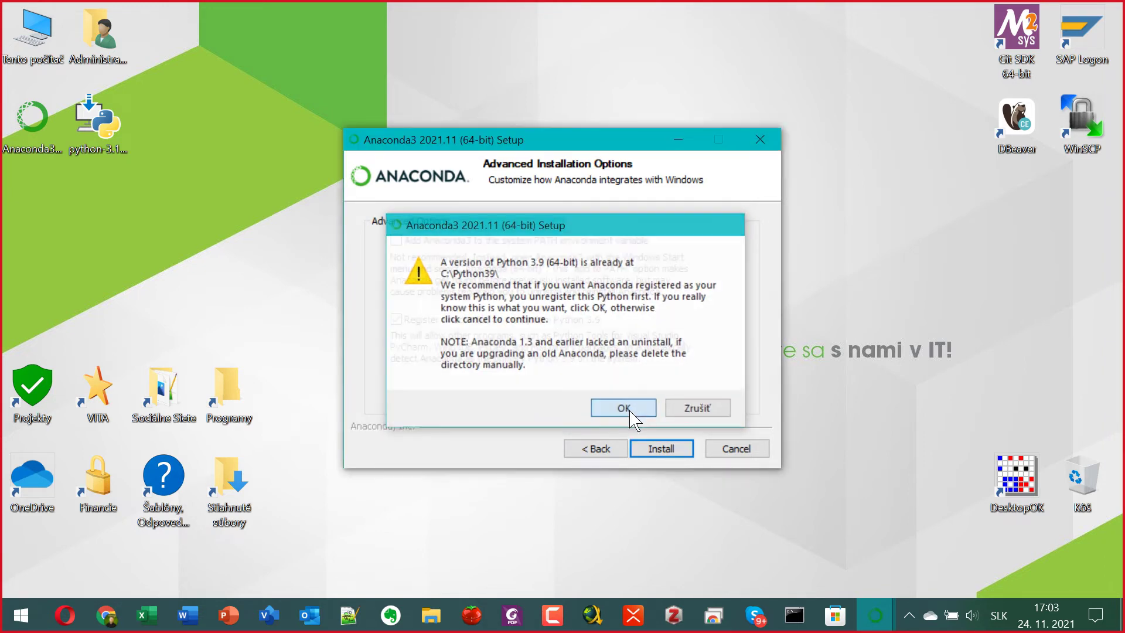
{"action": "left_click", "coordinate": [618, 404]}
{"action": "left_click", "coordinate": [515, 321]}
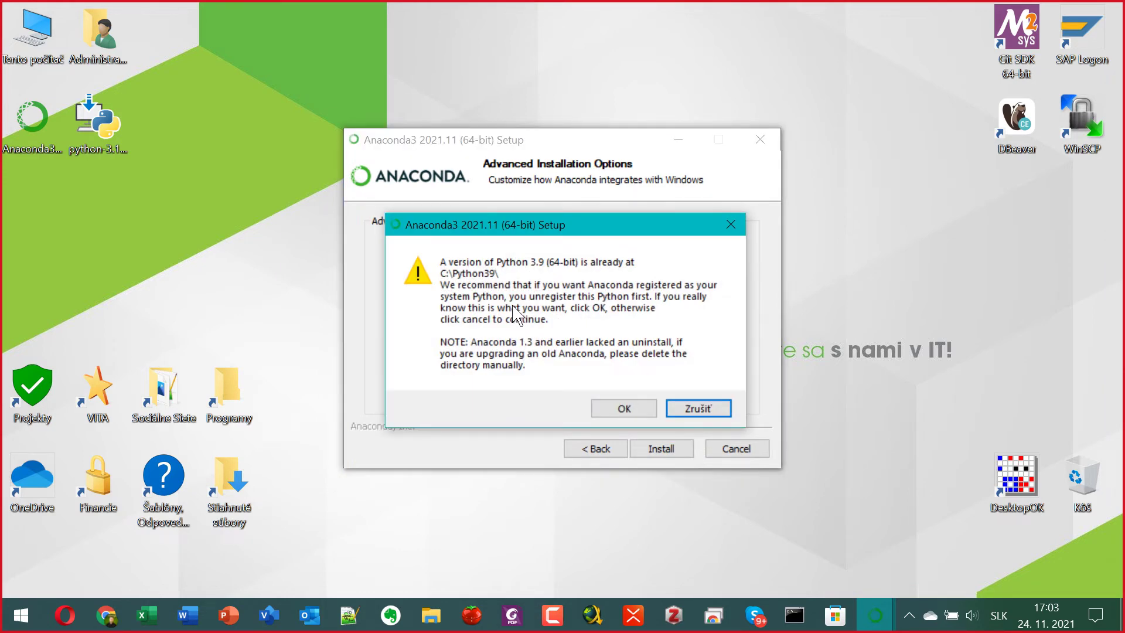
{"action": "left_click", "coordinate": [615, 407]}
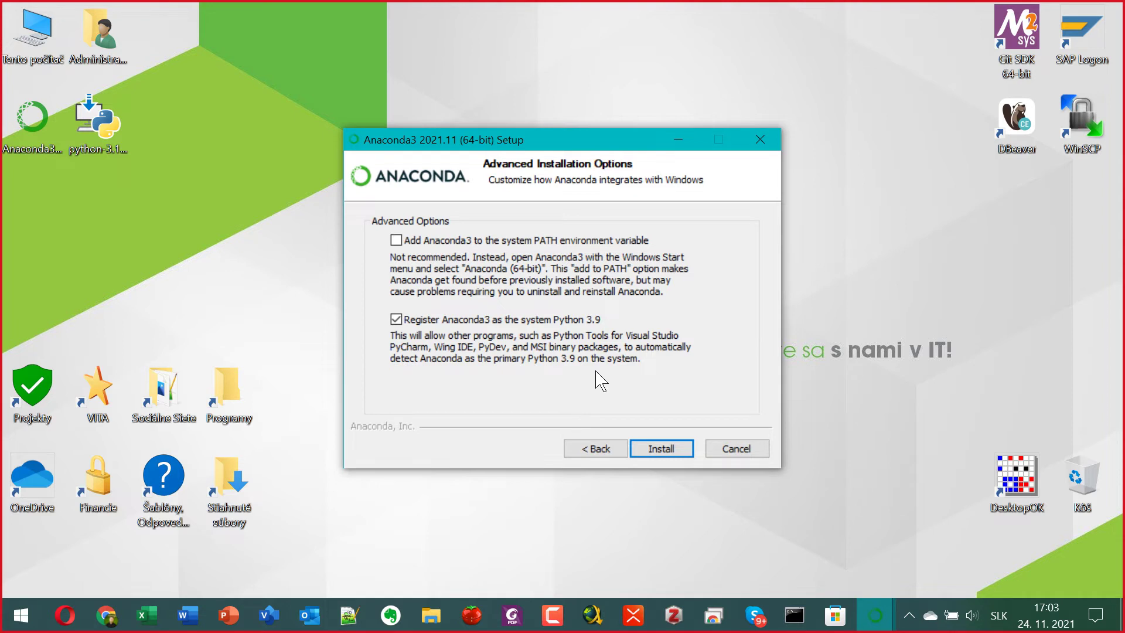
Enable adding Anaconda3 to the system PATH environment variable, and start the installation with its details shown.
{"action": "left_click", "coordinate": [512, 242]}
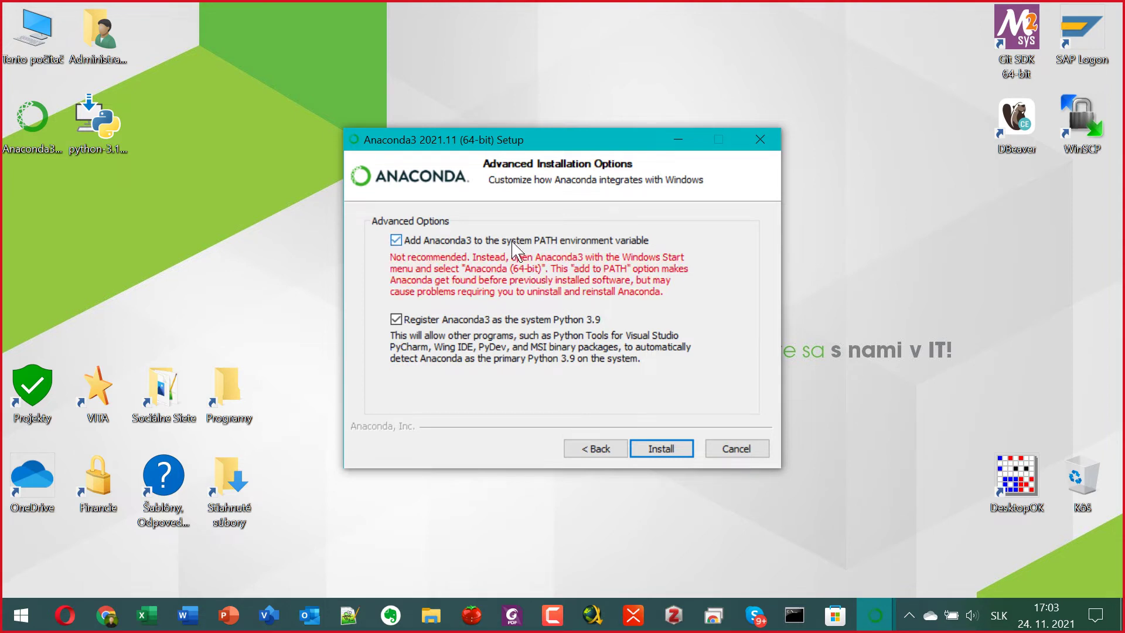
{"action": "left_click", "coordinate": [512, 241]}
{"action": "left_click", "coordinate": [512, 241]}
{"action": "left_click", "coordinate": [674, 450]}
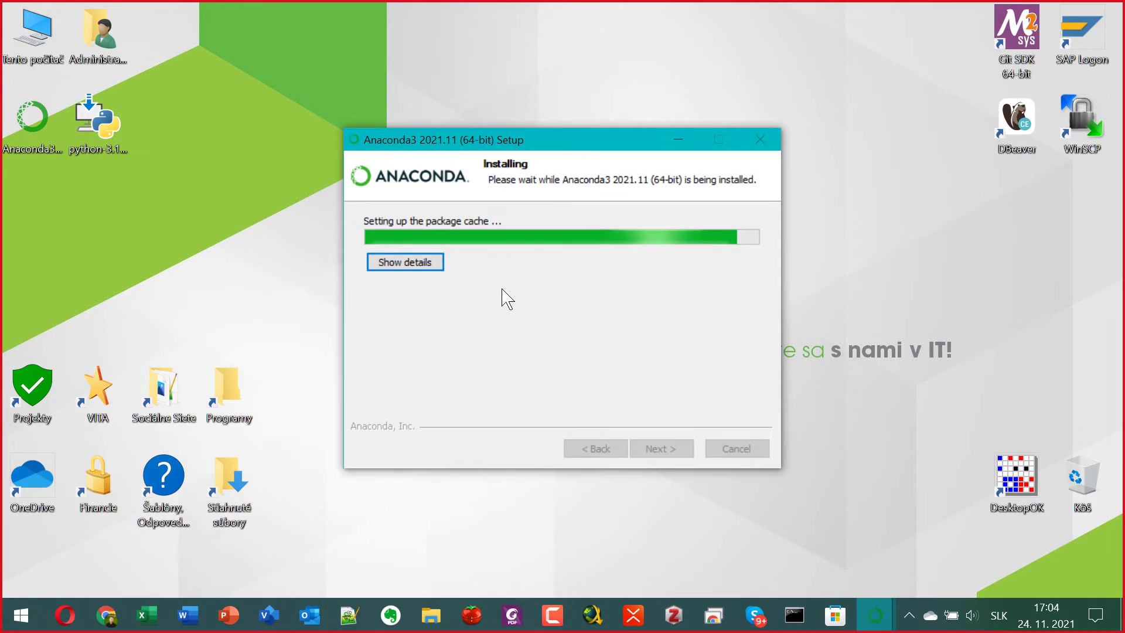
{"action": "left_click", "coordinate": [436, 271]}
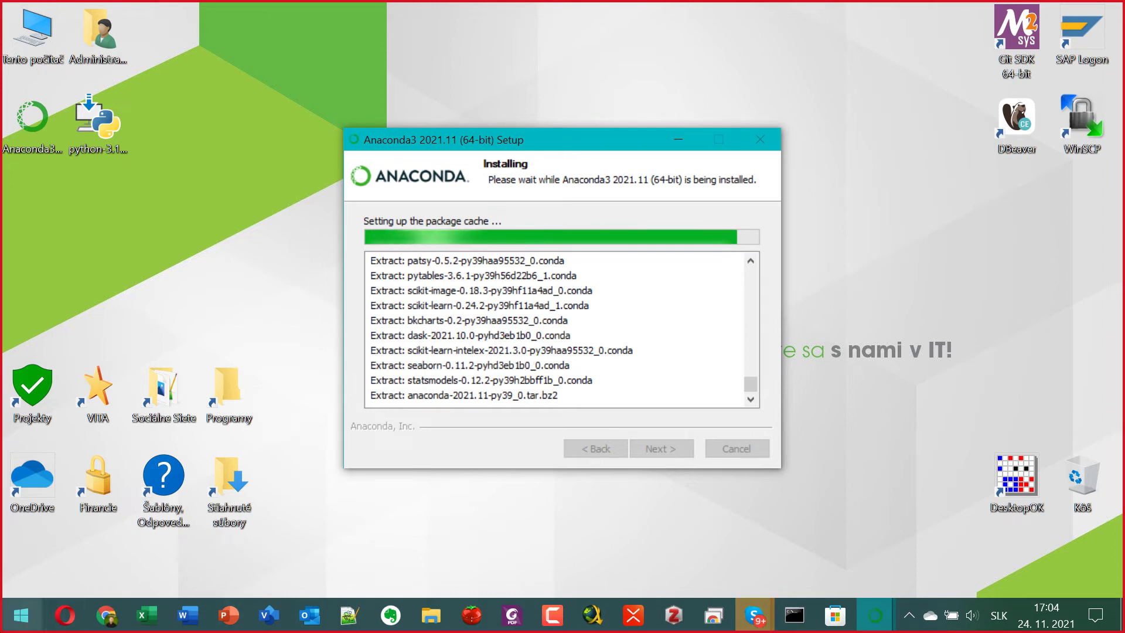
Switch to Opera, search for pygame in a new tab, and open the Pygame website from the results.
{"action": "left_click", "coordinate": [65, 615]}
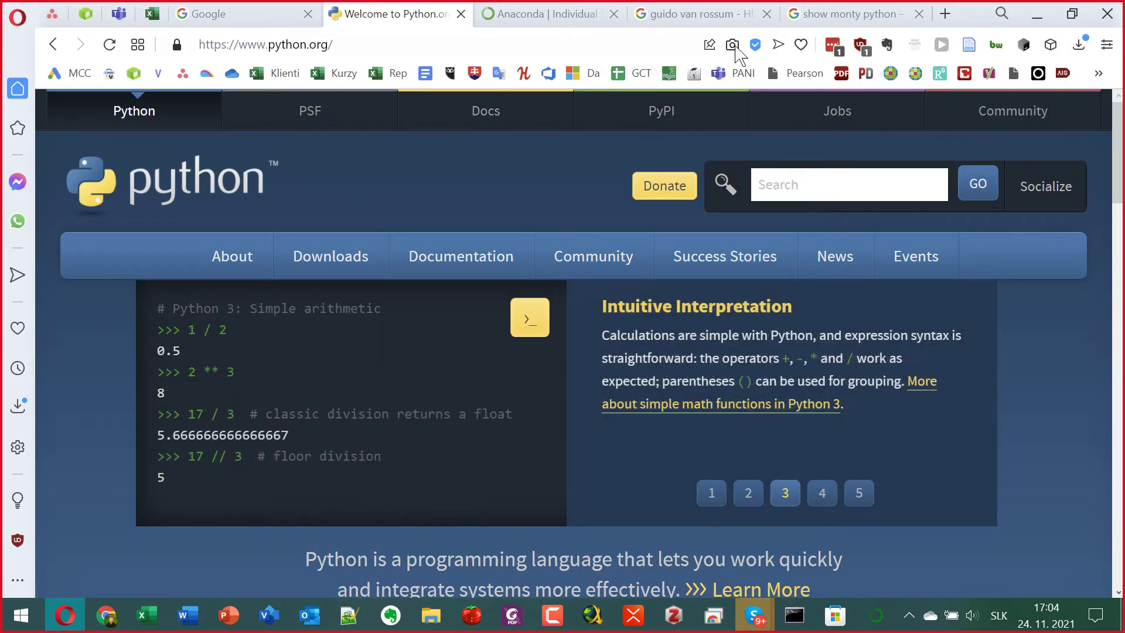
{"action": "left_click", "coordinate": [659, 18]}
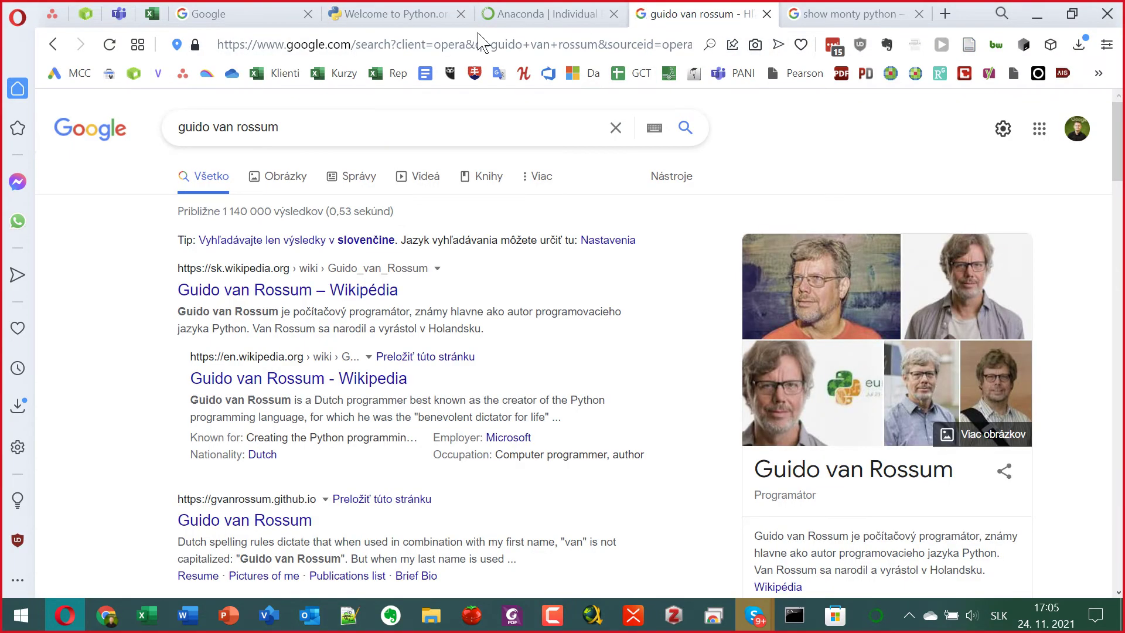
{"action": "left_click", "coordinate": [436, 47]}
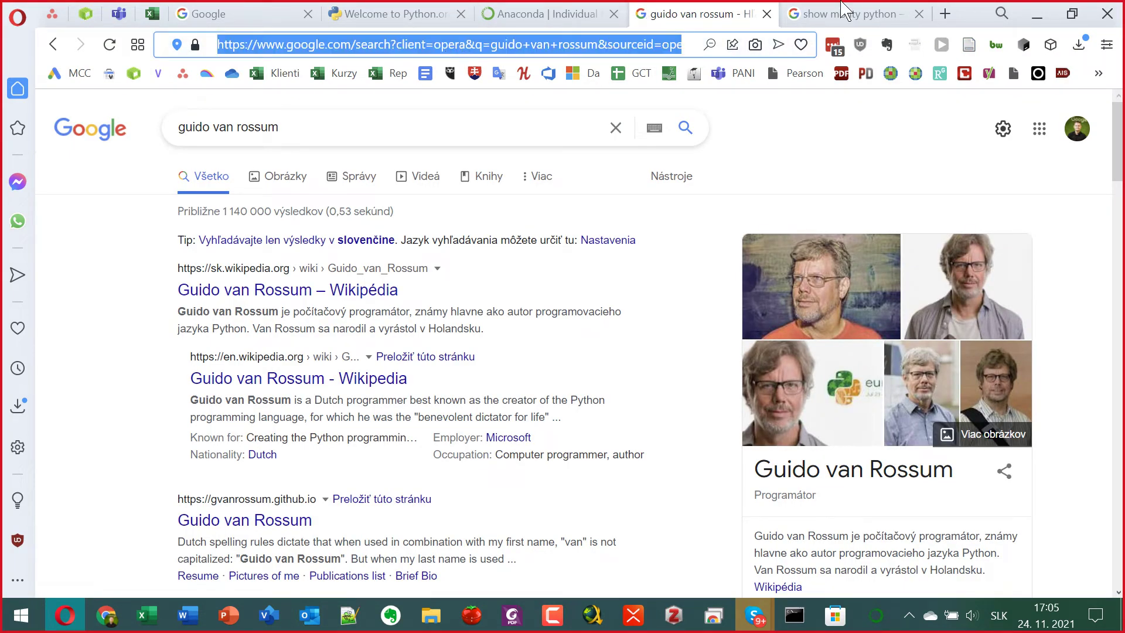
{"action": "left_click", "coordinate": [945, 13]}
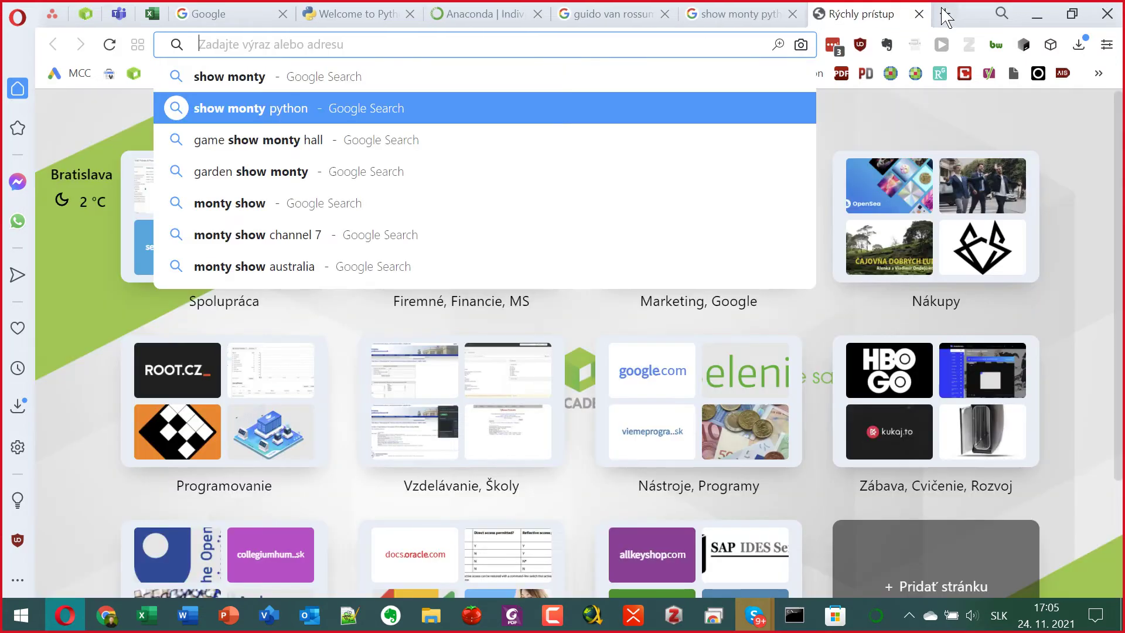
{"action": "type", "text": "pygame"}
{"action": "key", "text": "Return"}
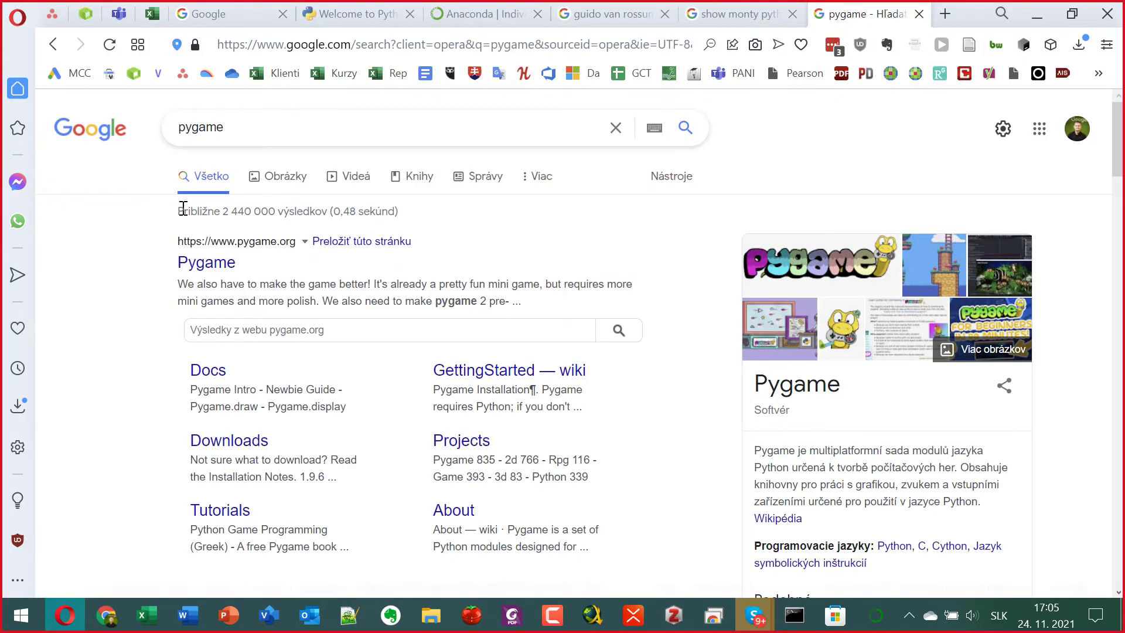
{"action": "left_click", "coordinate": [188, 261]}
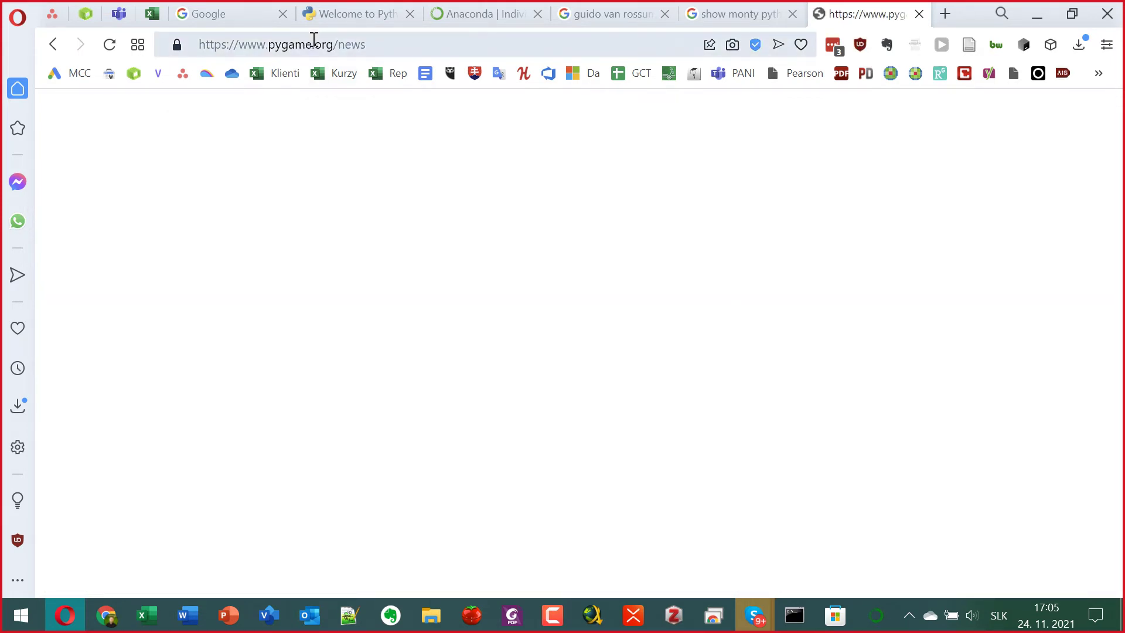
Look through the news and the recent game releases on the pygame.org news page.
{"action": "left_click", "coordinate": [314, 46]}
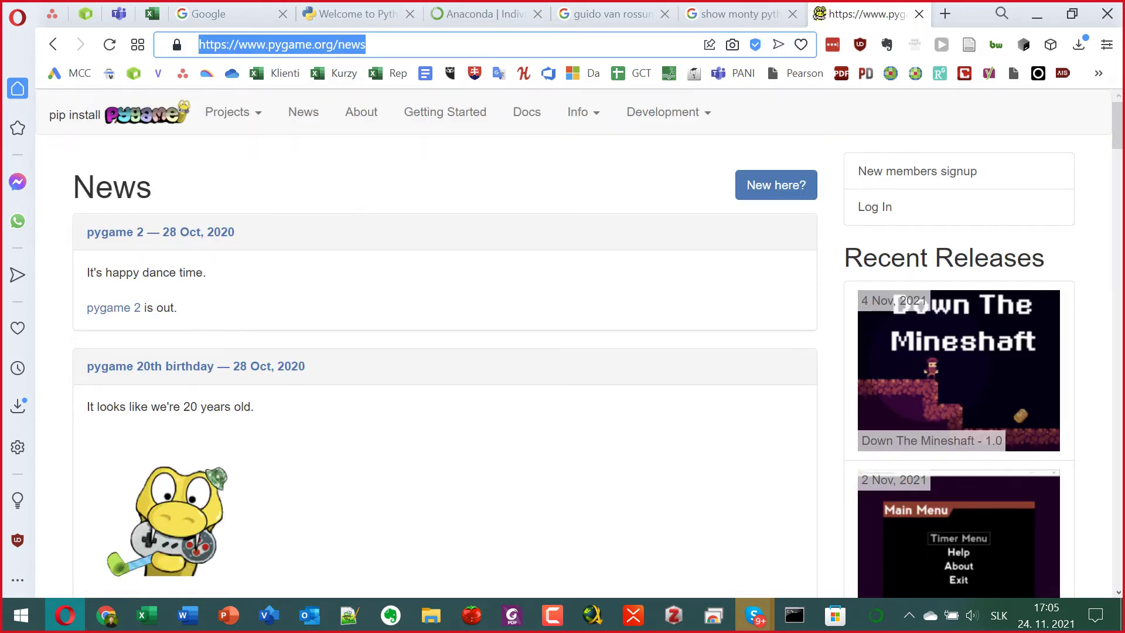
{"action": "key", "text": "Escape"}
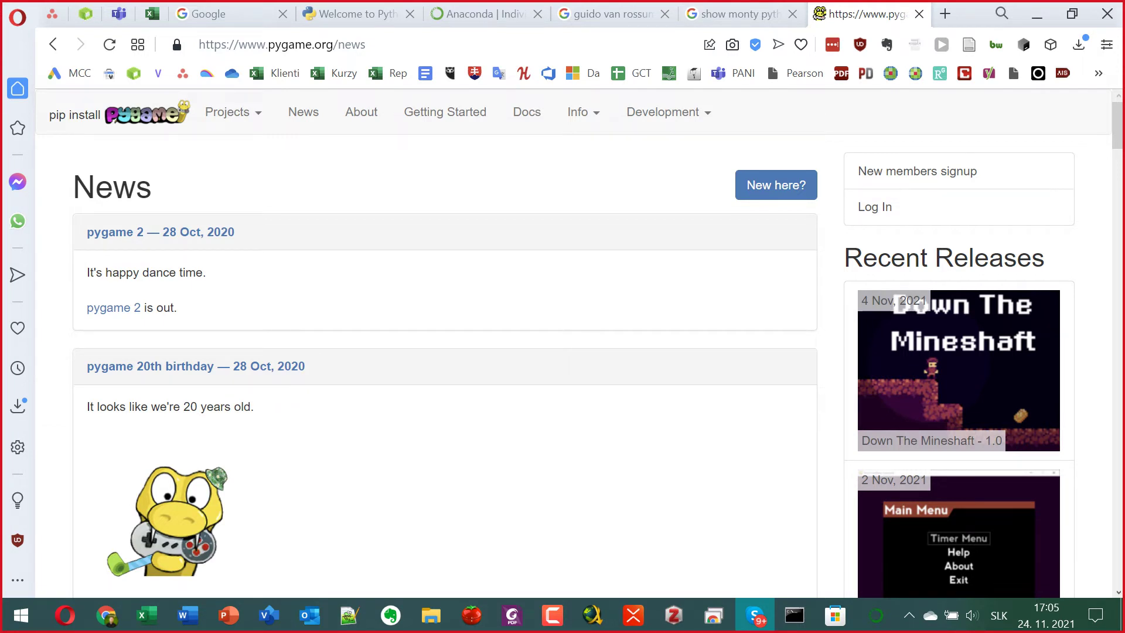
{"action": "scroll", "coordinate": [826, 349], "scroll_direction": "down", "scroll_amount": 3}
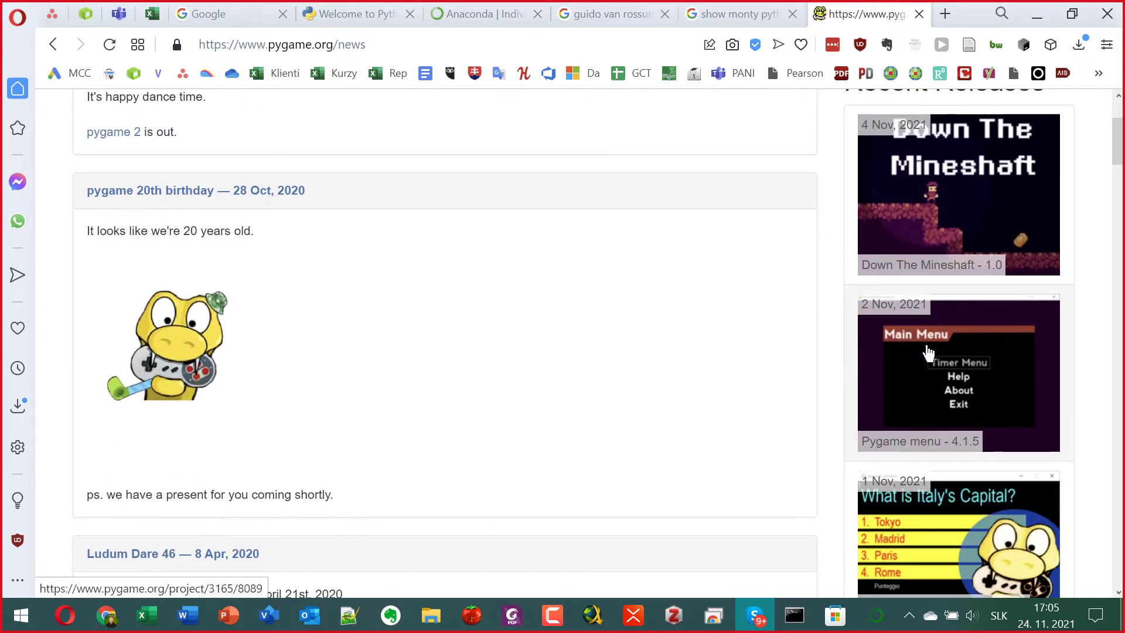
{"action": "scroll", "coordinate": [887, 352], "scroll_direction": "down", "scroll_amount": 4}
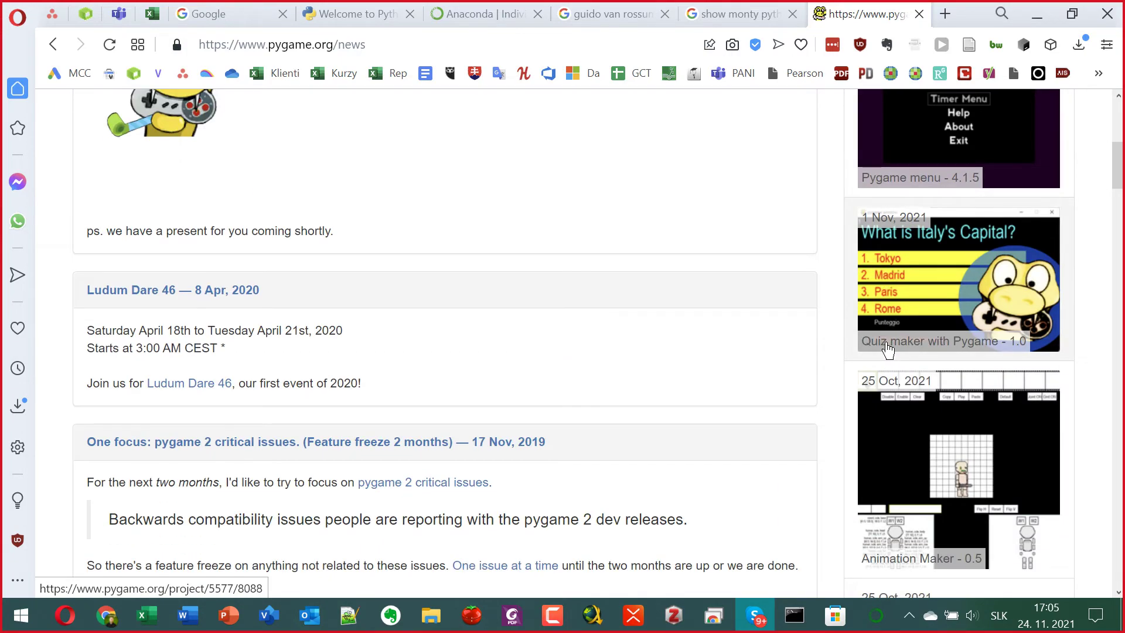
{"action": "scroll", "coordinate": [979, 434], "scroll_direction": "down", "scroll_amount": 5}
{"action": "scroll", "coordinate": [955, 442], "scroll_direction": "down", "scroll_amount": 4}
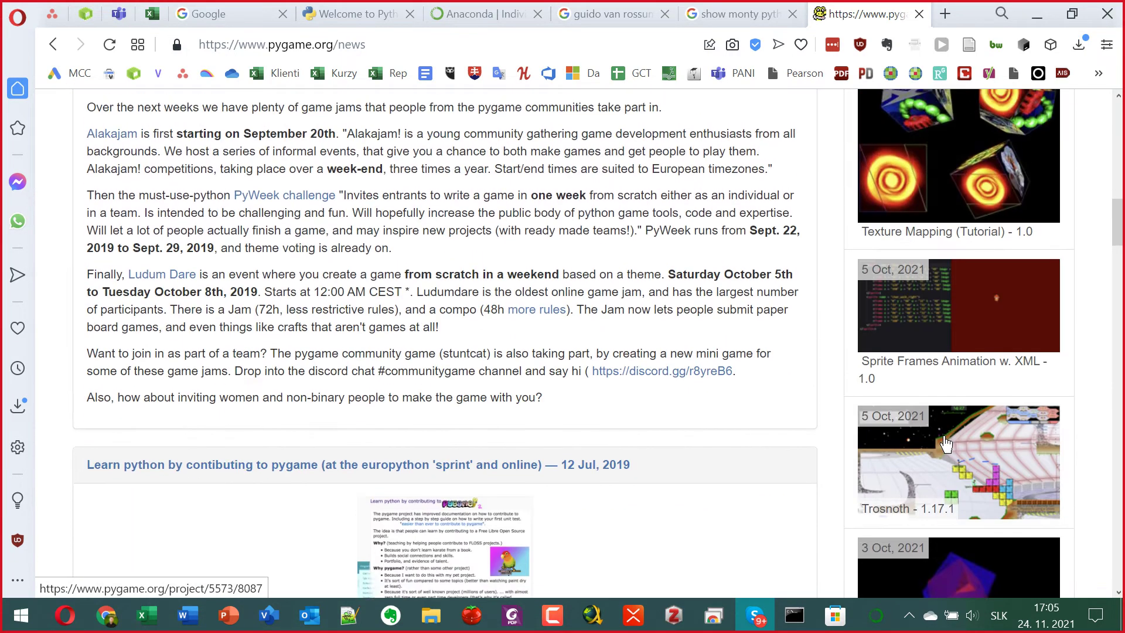
{"action": "scroll", "coordinate": [946, 449], "scroll_direction": "up", "scroll_amount": 20}
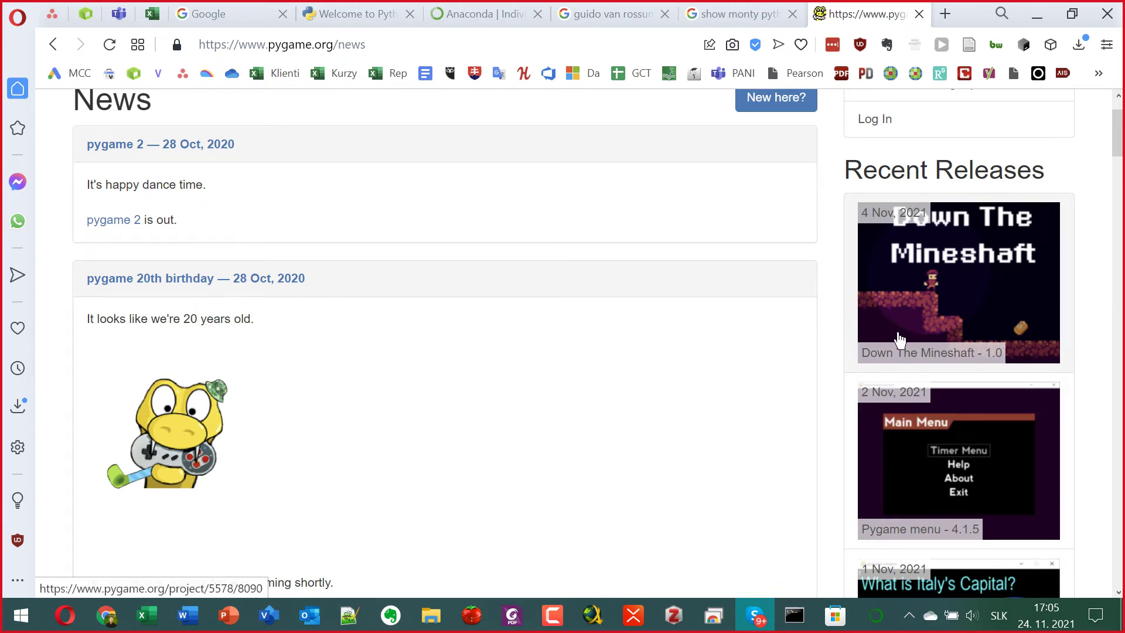
Minimize the browser to return to the Command Prompt window running Python, and move that window higher on the desktop.
{"action": "scroll", "coordinate": [304, 276], "scroll_direction": "up", "scroll_amount": 2}
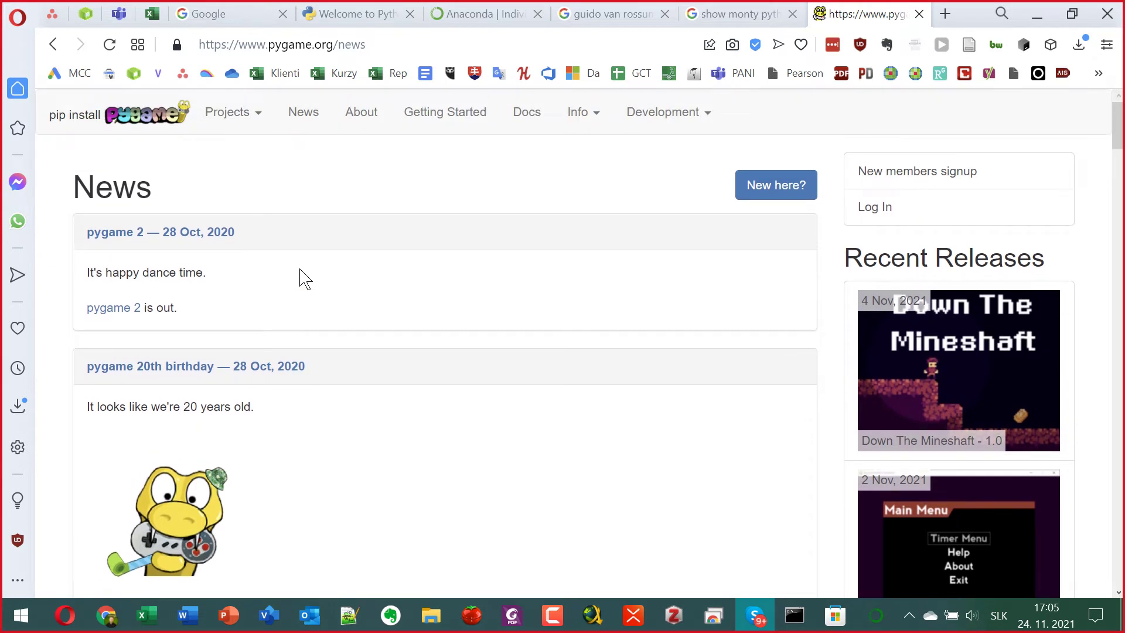
{"action": "left_click", "coordinate": [1036, 15]}
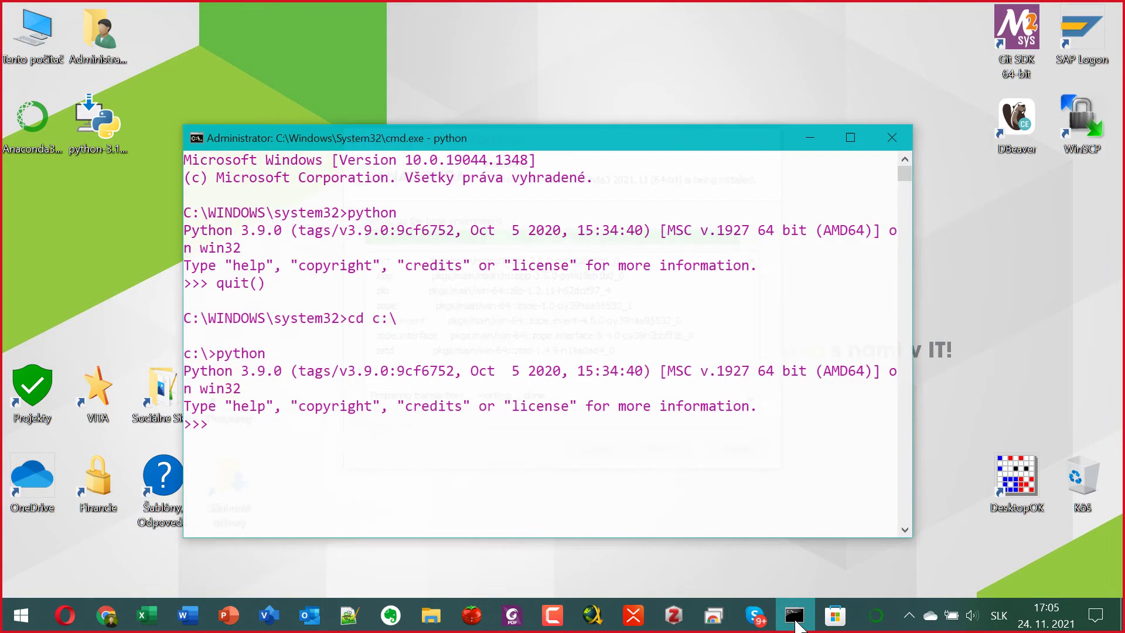
{"action": "left_click", "coordinate": [795, 615]}
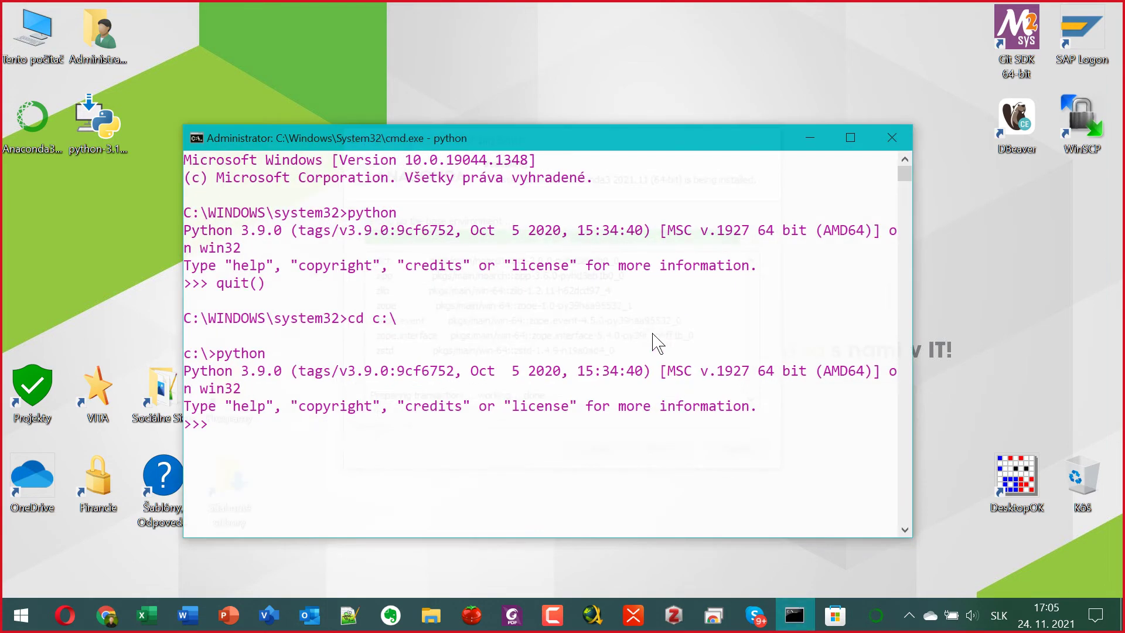
{"action": "key", "text": "super"}
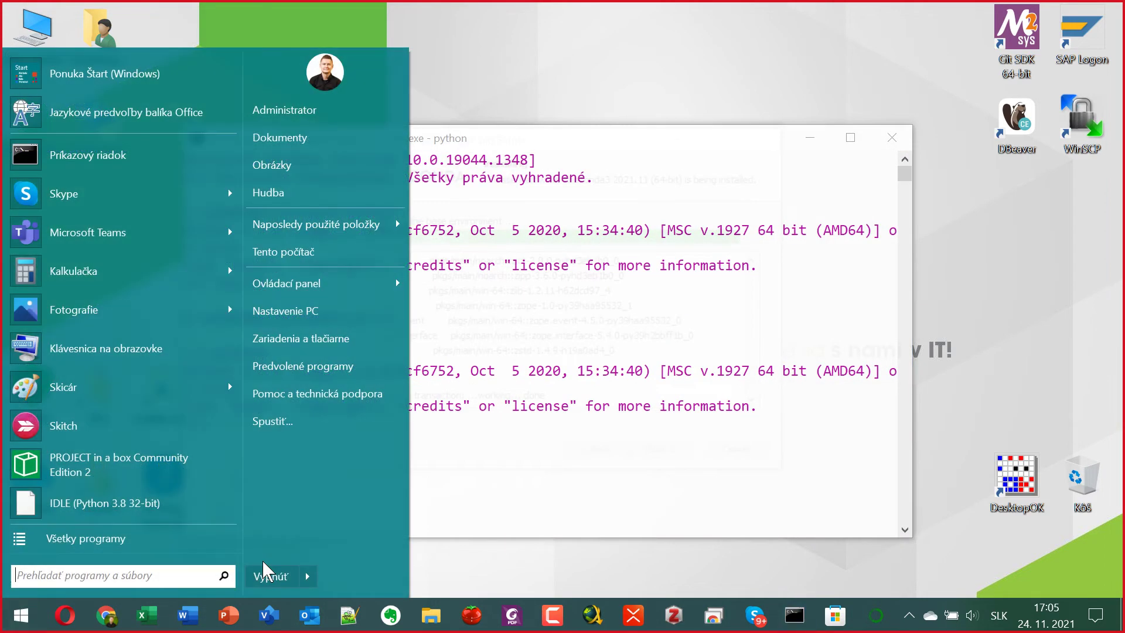
{"action": "left_click", "coordinate": [533, 220]}
{"action": "left_click_drag", "start_coordinate": [531, 120], "coordinate": [514, 65]}
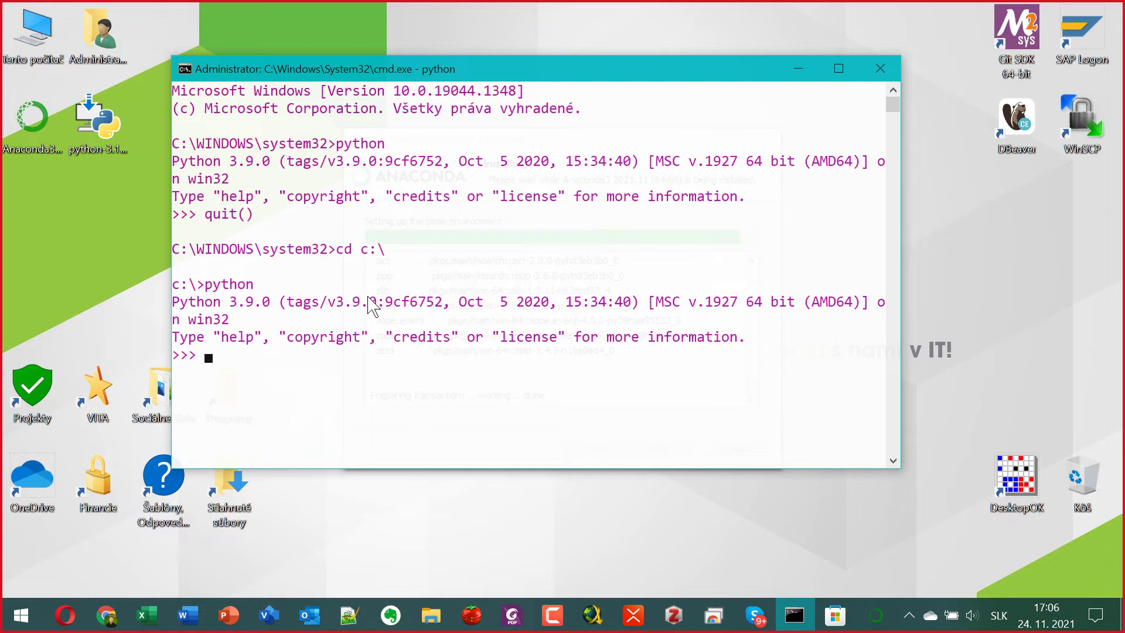
Find the Python 3.9 folder among all installed programs and launch IDLE (Python 3.9 64-bit) from it.
{"action": "left_click", "coordinate": [21, 615]}
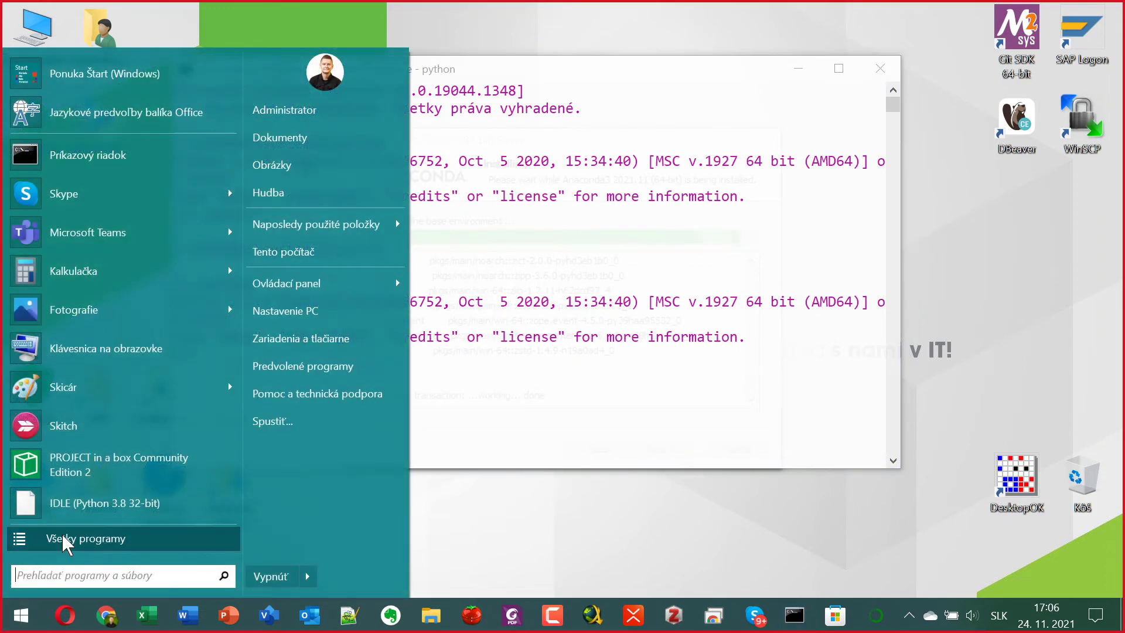
{"action": "left_click", "coordinate": [65, 534]}
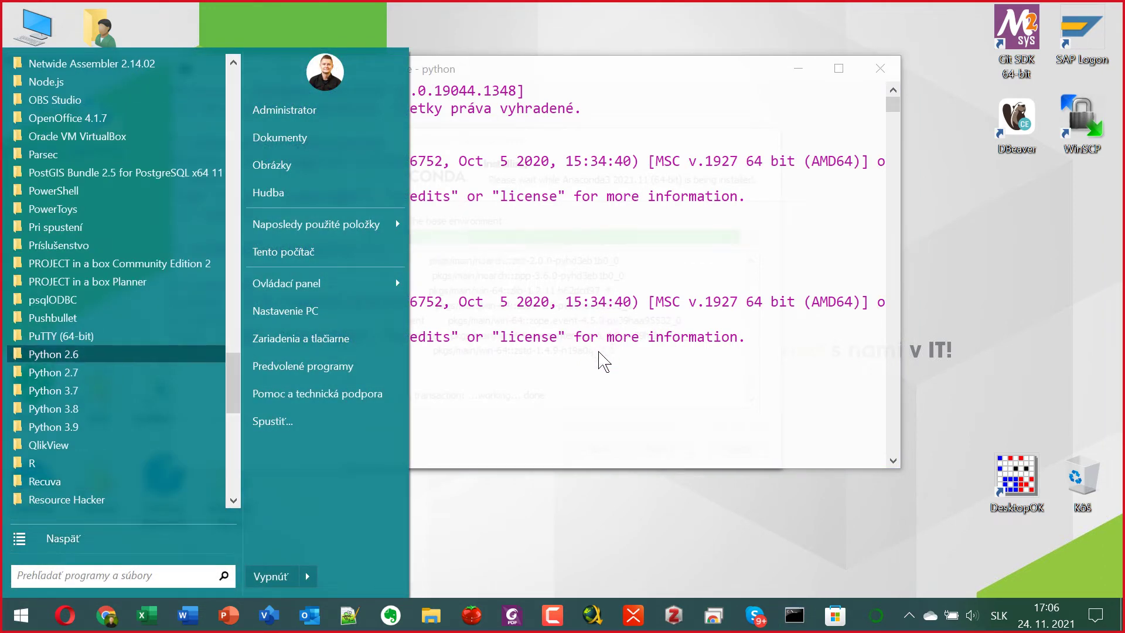
{"action": "left_click", "coordinate": [52, 541]}
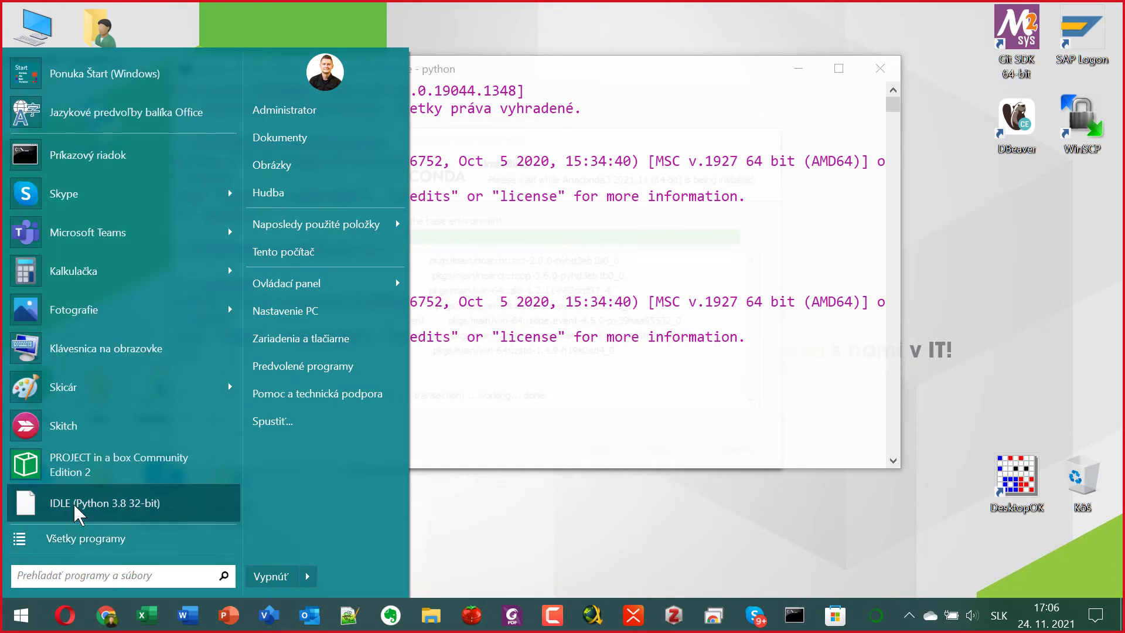
{"action": "left_click", "coordinate": [58, 539]}
{"action": "left_click", "coordinate": [73, 425]}
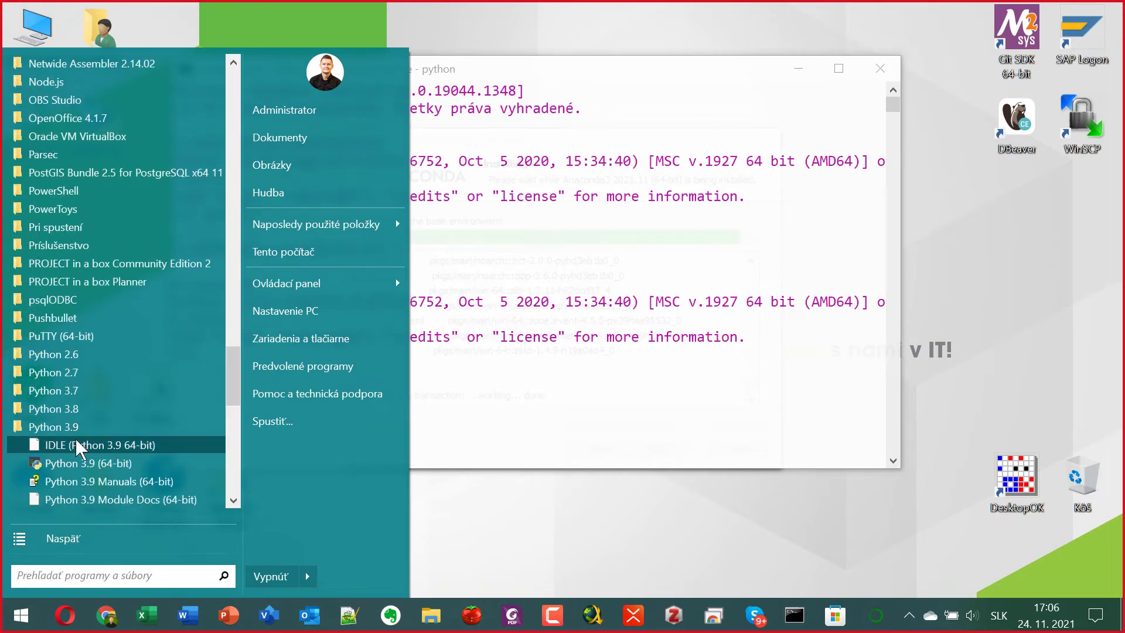
{"action": "left_click", "coordinate": [76, 445]}
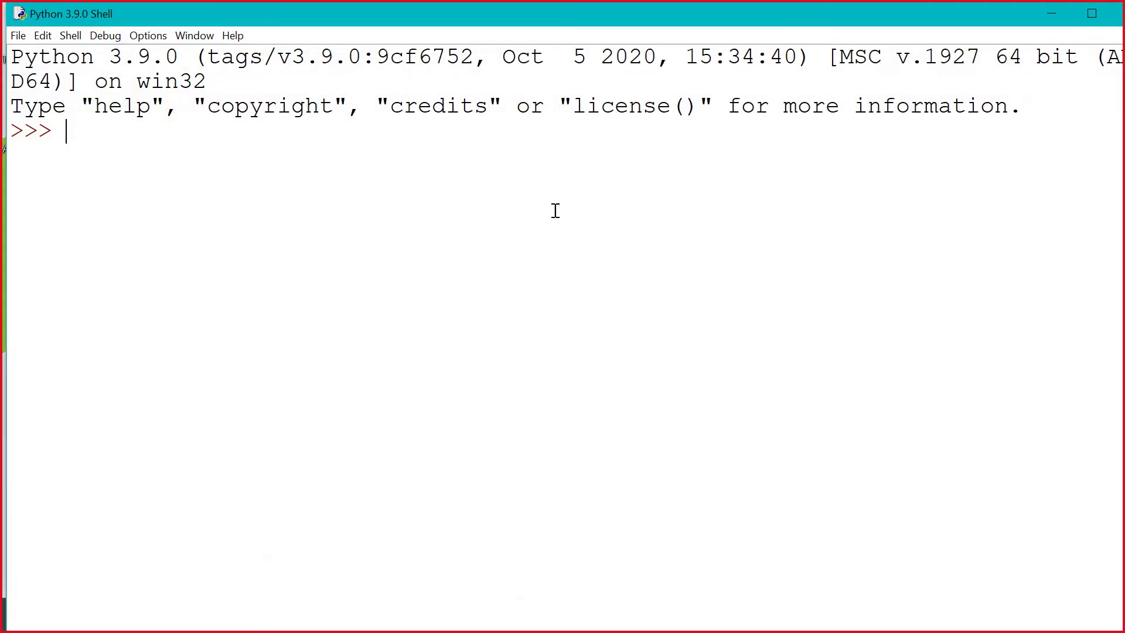